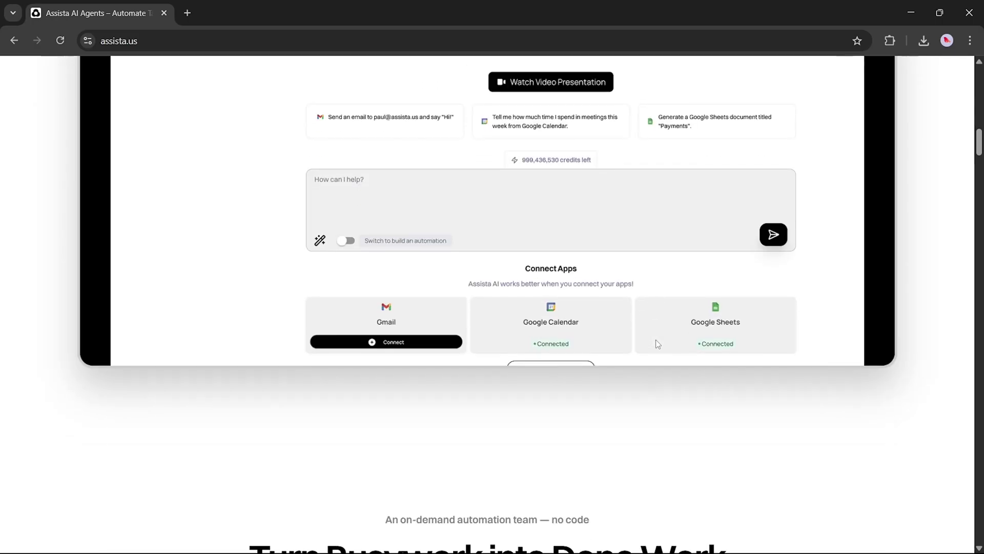
Scroll down the Assista homepage to the how-it-works and 'Automate Work With Simple Commands' sections
scroll(657, 344, down, 2)
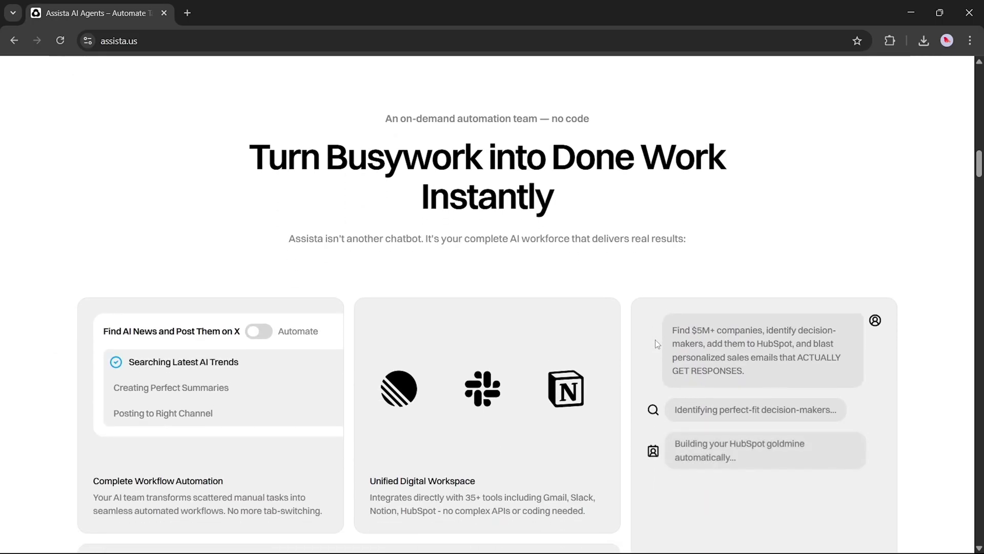
scroll(657, 343, down, 3)
scroll(658, 344, down, 5)
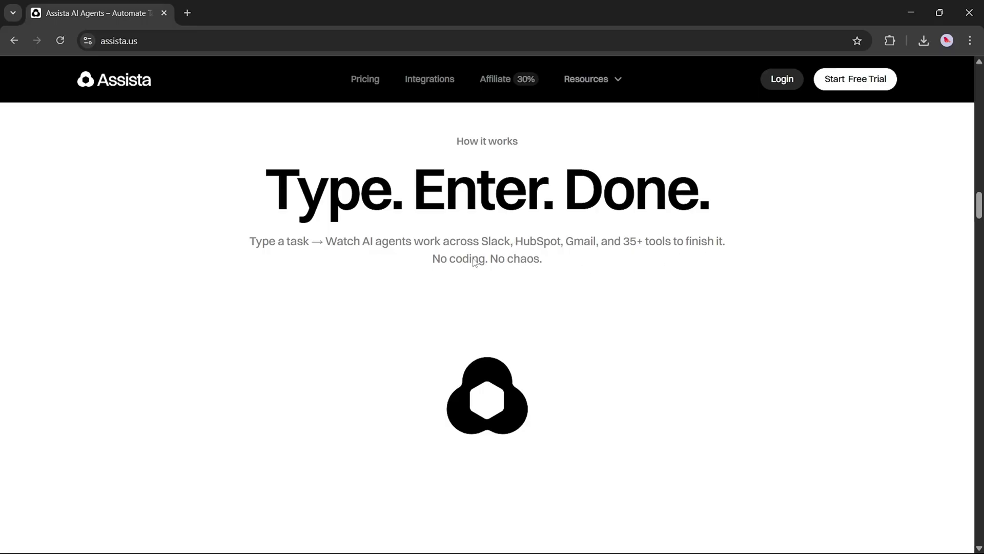
scroll(582, 313, down, 1)
scroll(582, 314, down, 5)
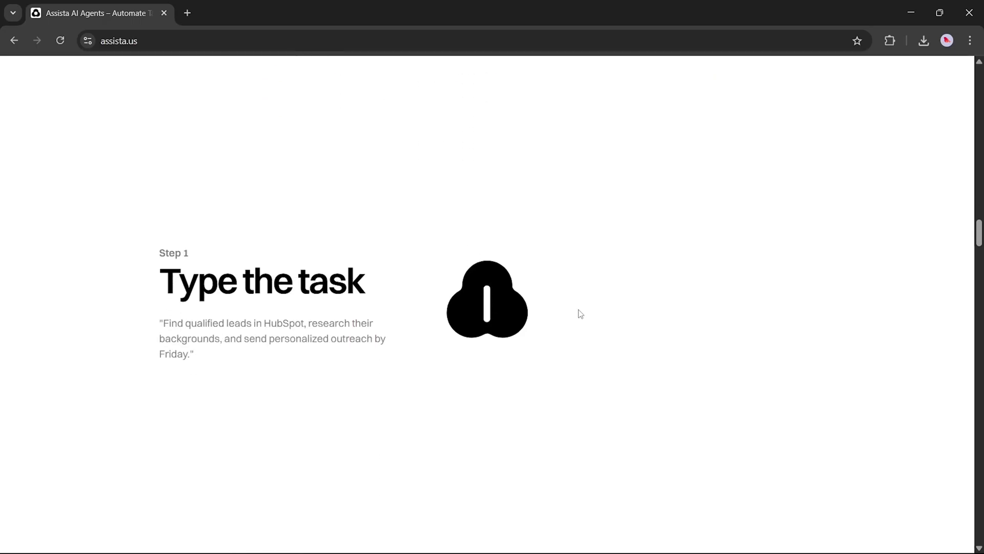
scroll(581, 313, down, 10)
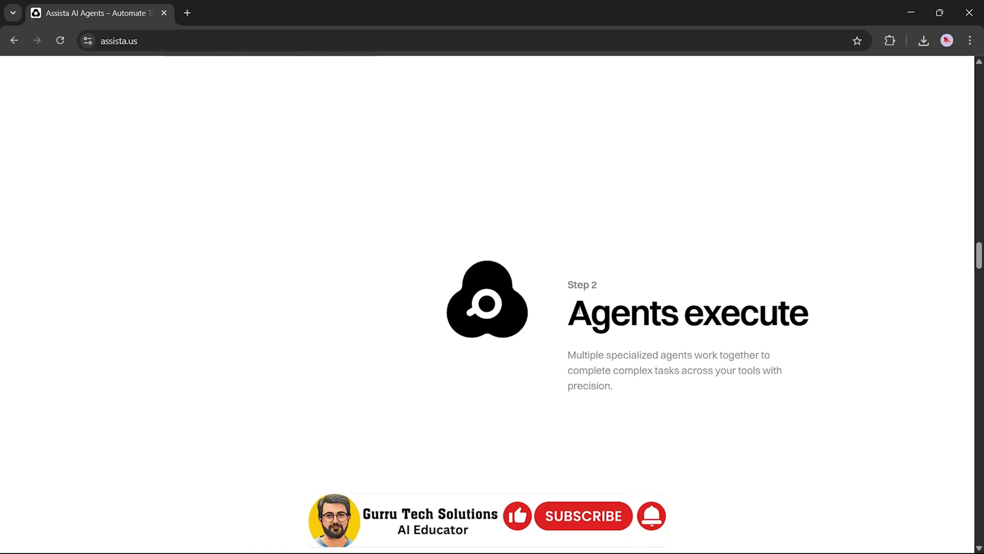
scroll(581, 314, down, 5)
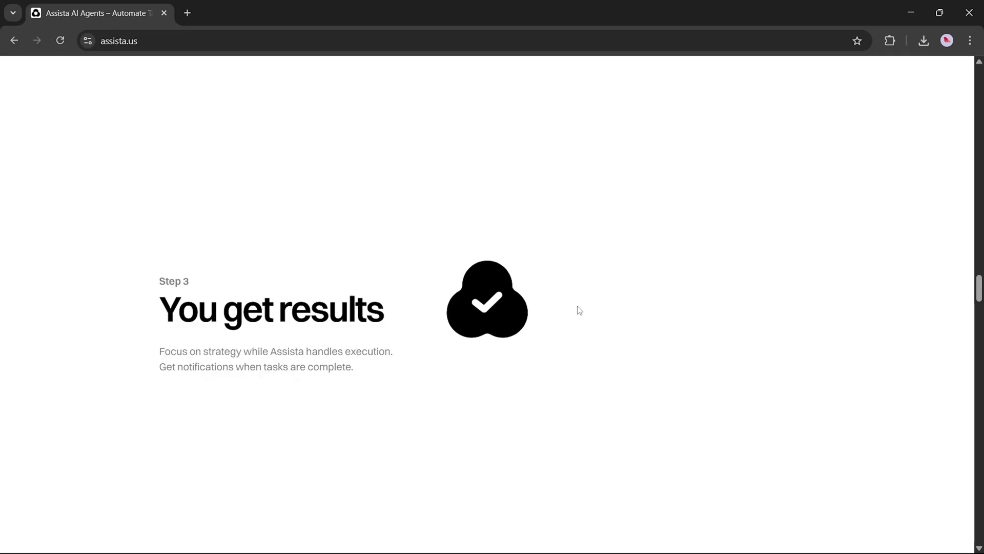
scroll(579, 310, down, 5)
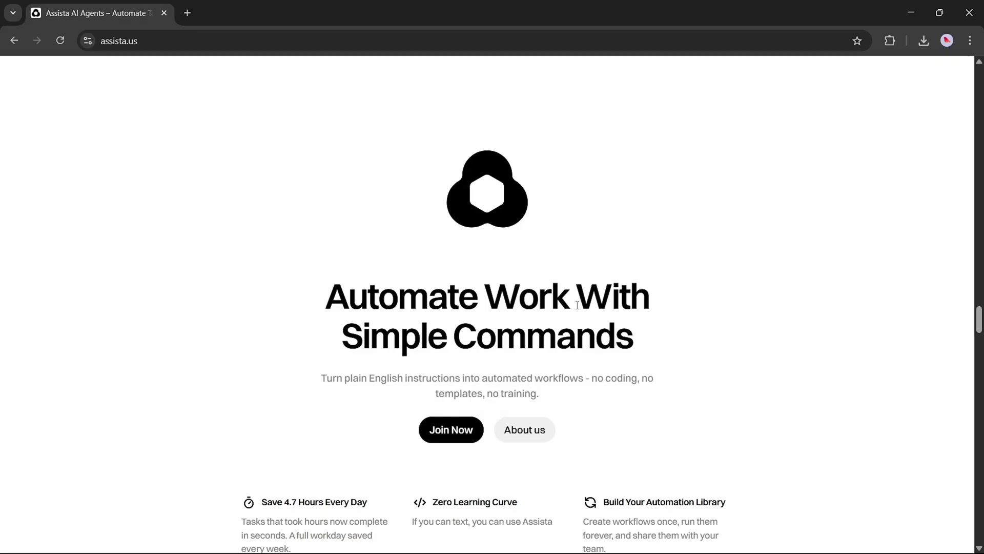
scroll(578, 305, down, 1)
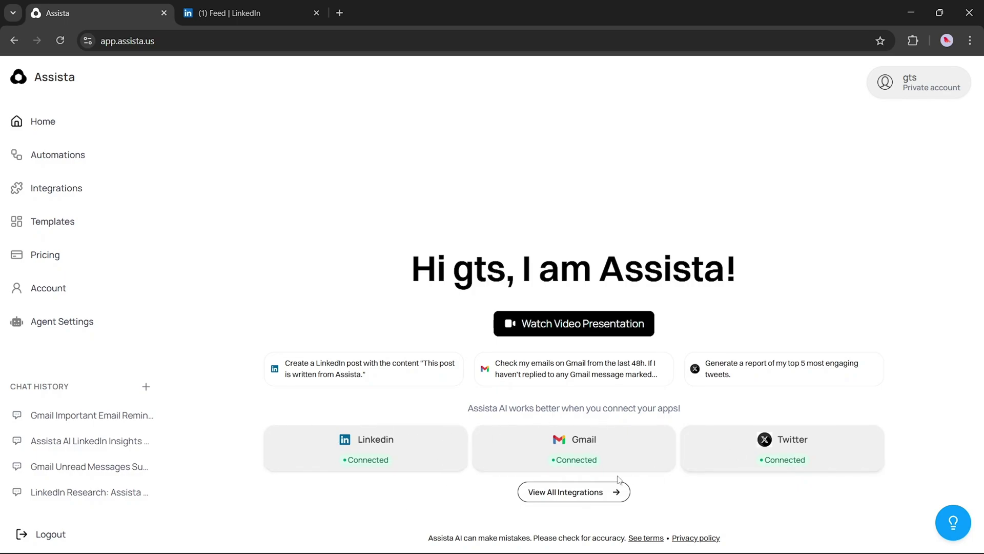
Browse the full app integrations list, then go to the empty Automations page
click(615, 491)
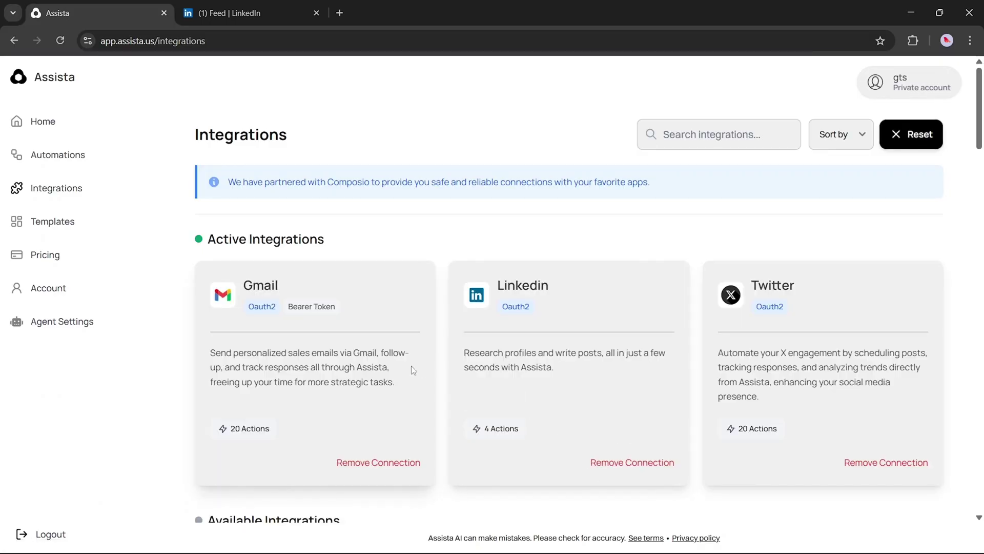
scroll(411, 365, down, 3)
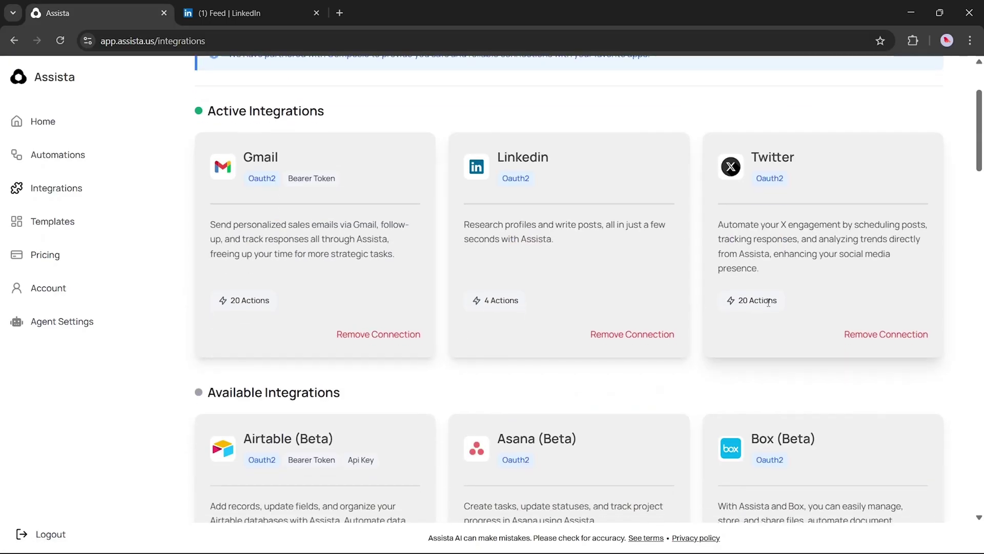
scroll(653, 388, down, 6)
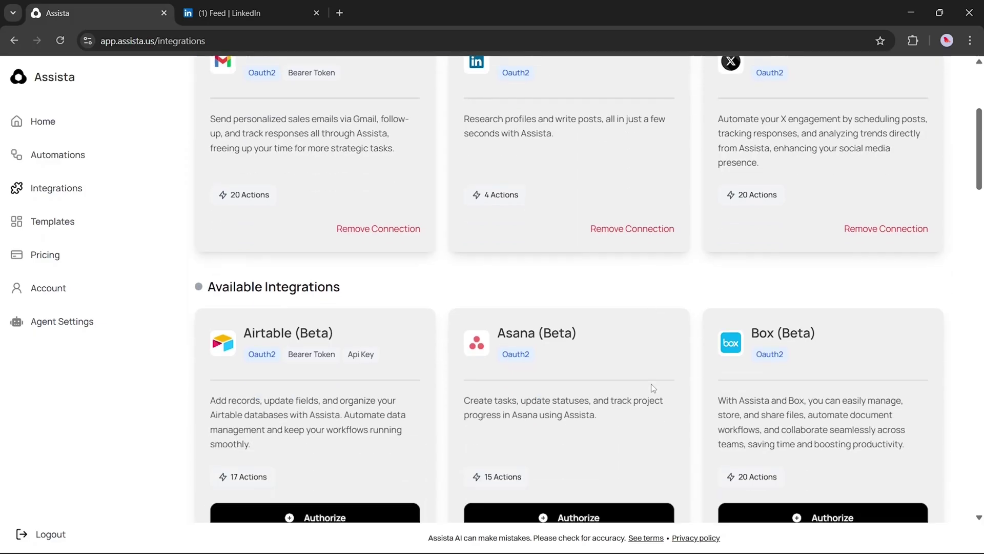
scroll(652, 386, down, 9)
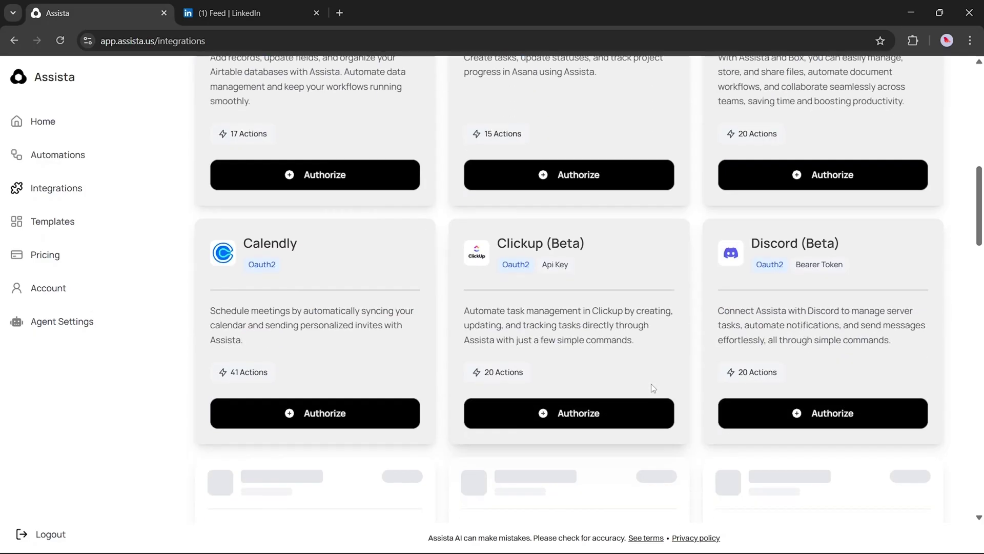
scroll(651, 388, down, 3)
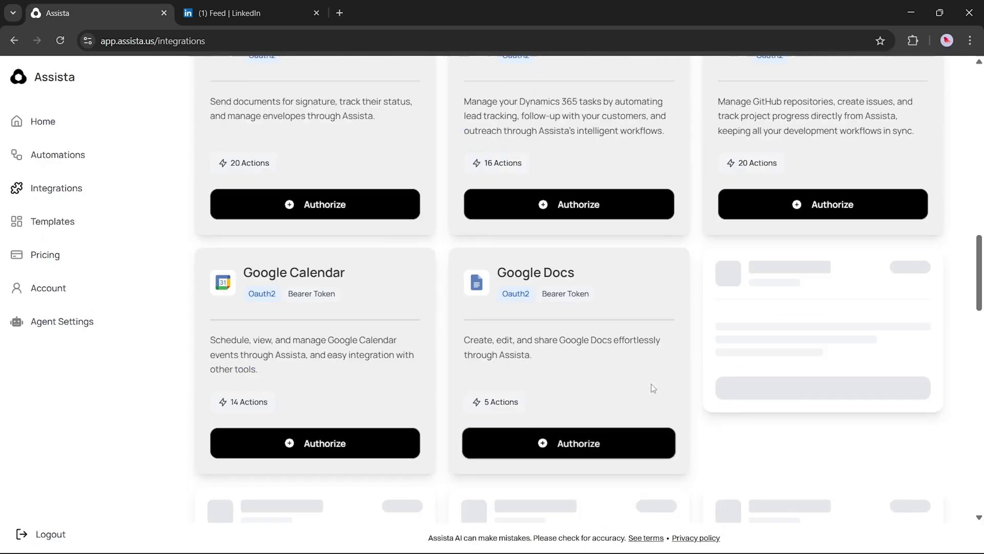
scroll(651, 388, down, 5)
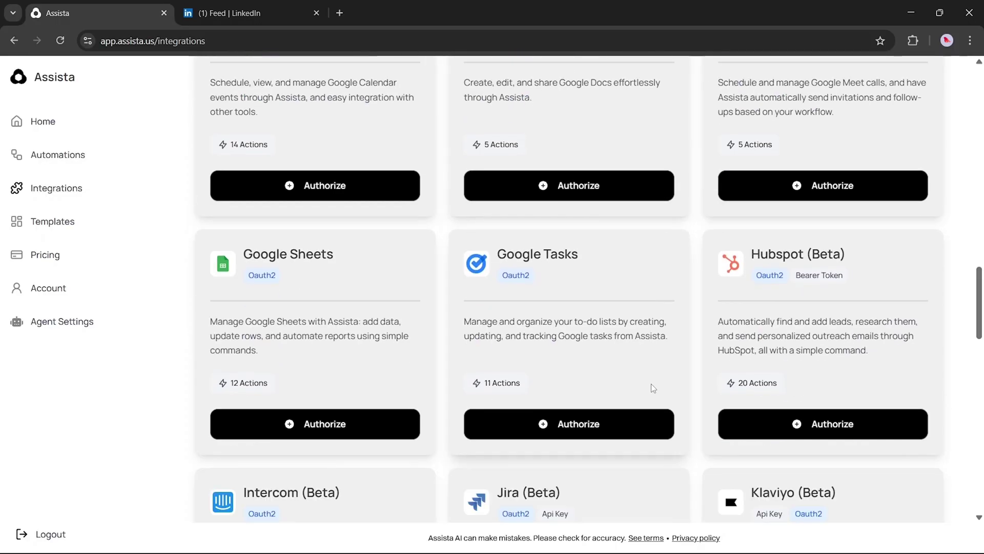
scroll(651, 383, down, 5)
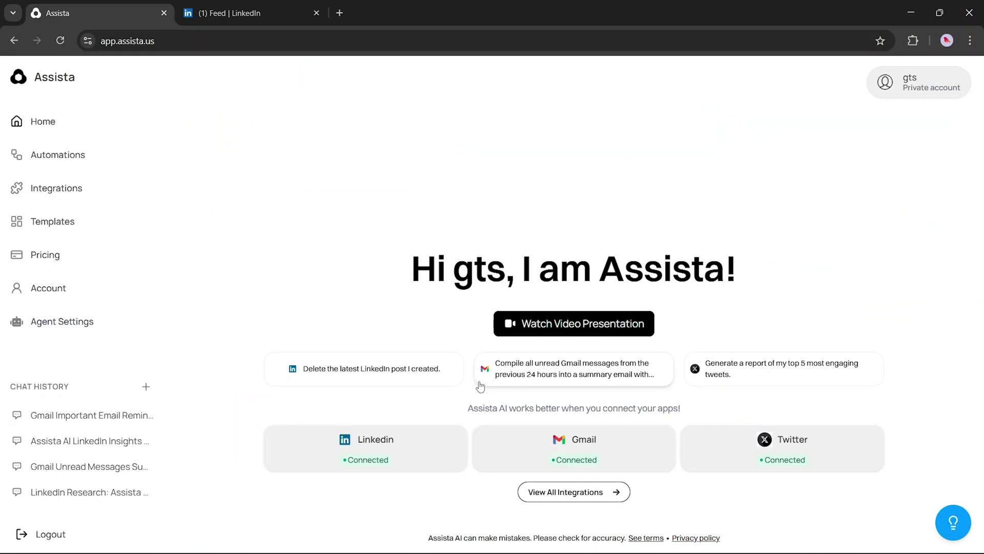
click(75, 162)
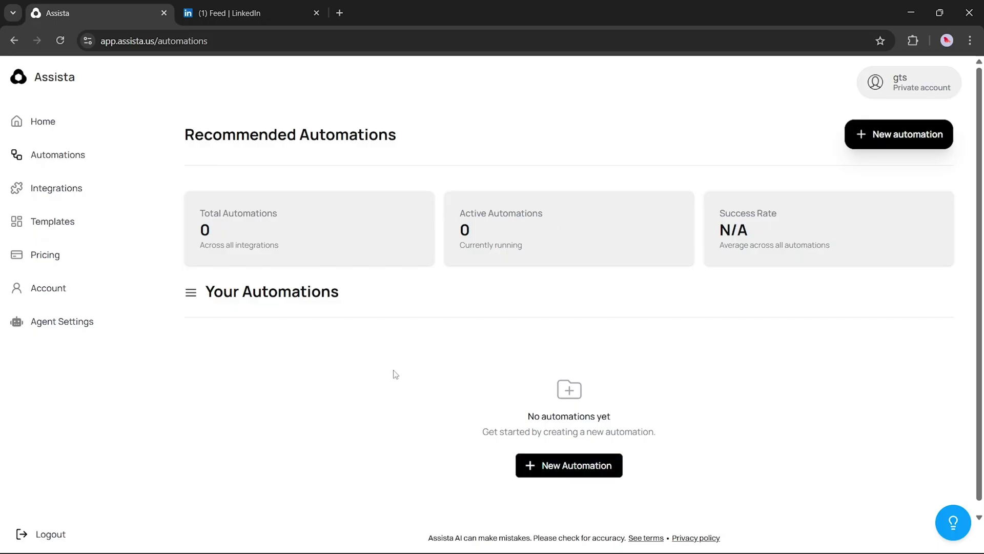
Browse the Automation Templates cards, such as 'Daily financial news recap' and 'Clean inbox'
click(102, 226)
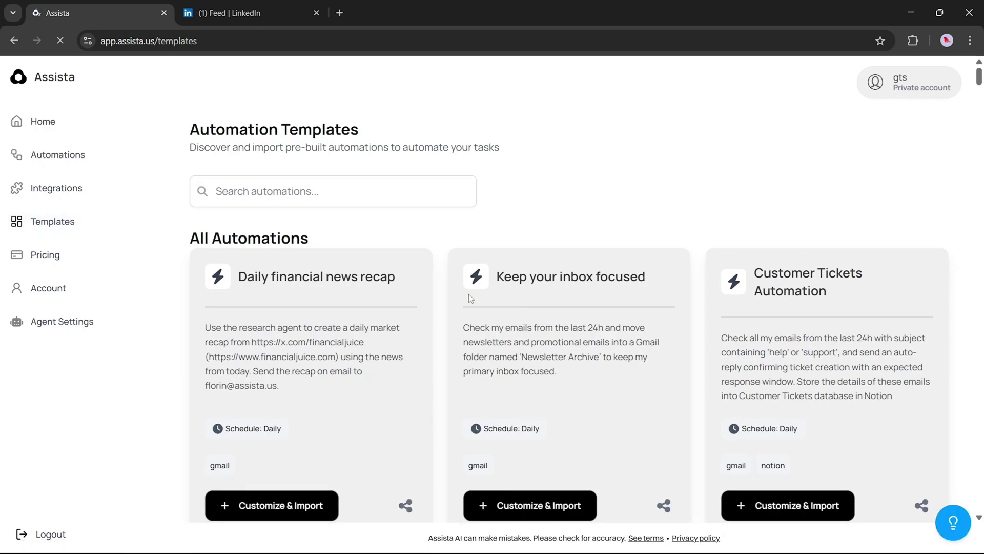
scroll(468, 294, down, 5)
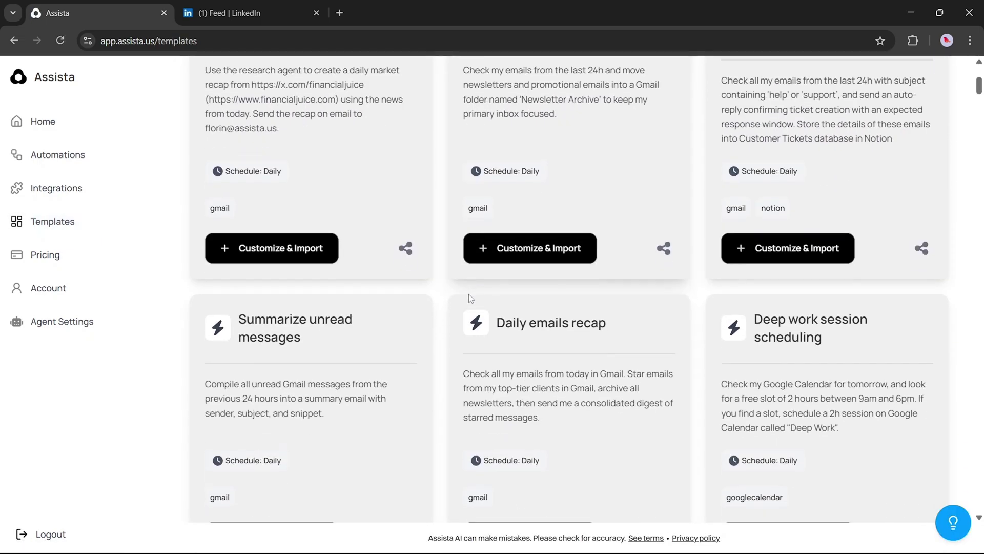
scroll(469, 294, down, 10)
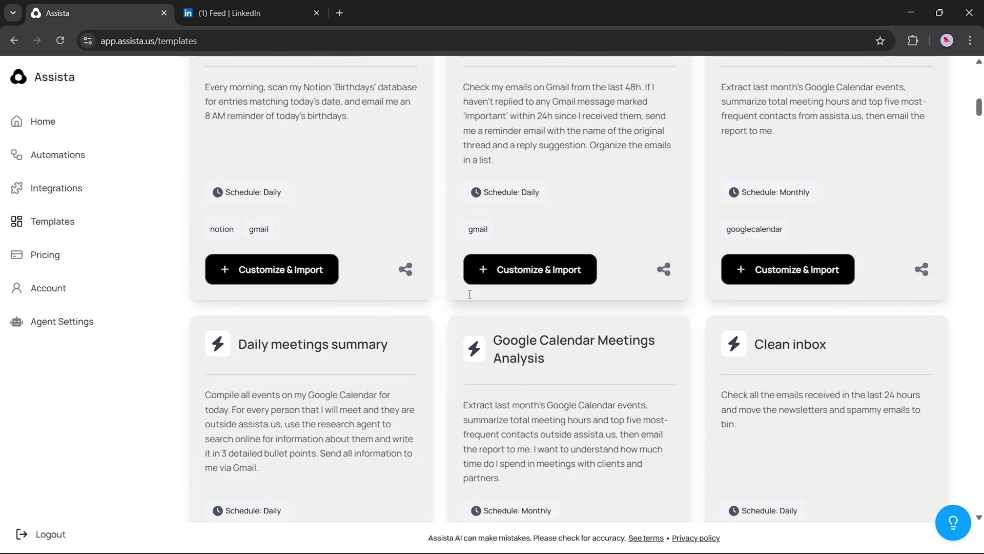
scroll(469, 294, down, 5)
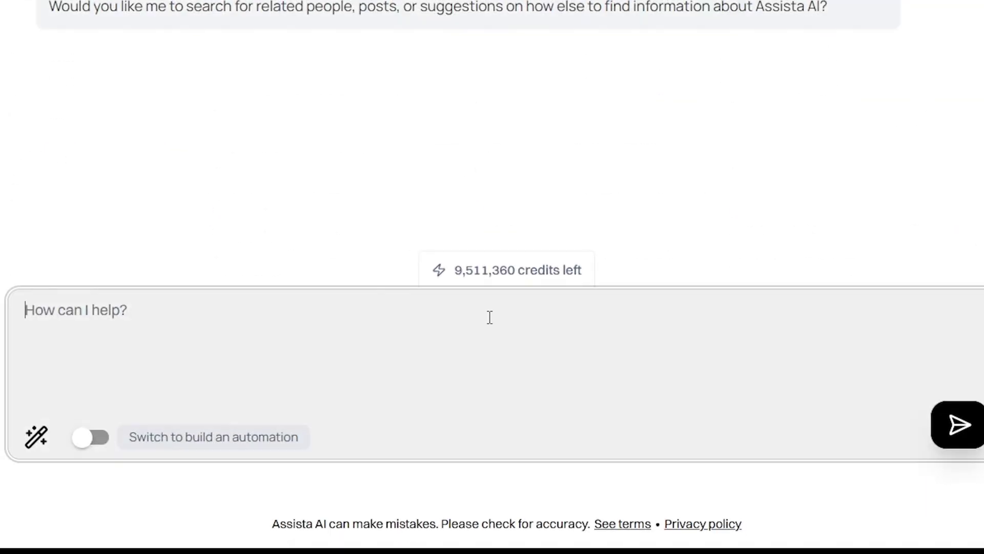
Ask Assista for a LinkedIn post on the latest AI video generators and publish it
text(search about the latest ai video generators and m)
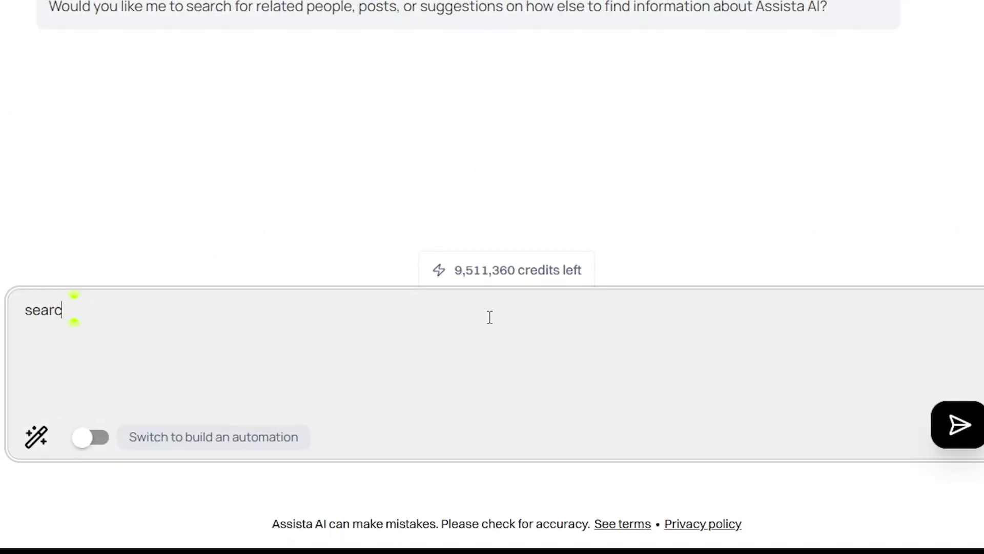
text(ake a linkedin post)
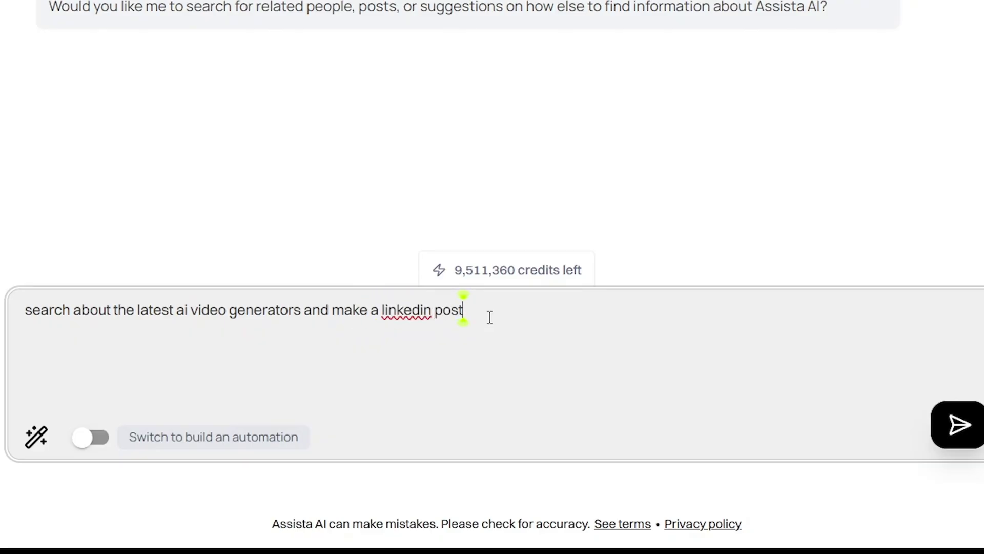
key(Return)
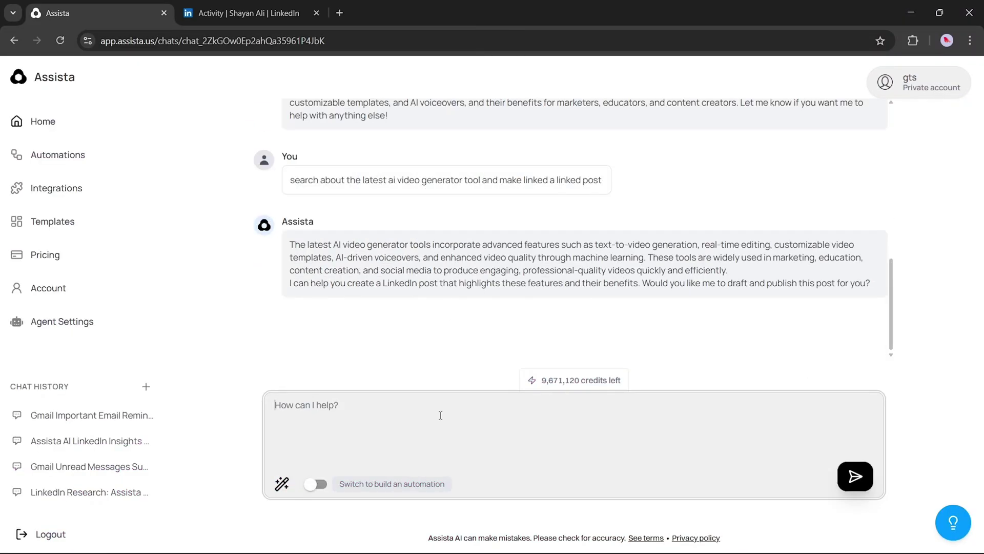
text(publish this on my linkedin)
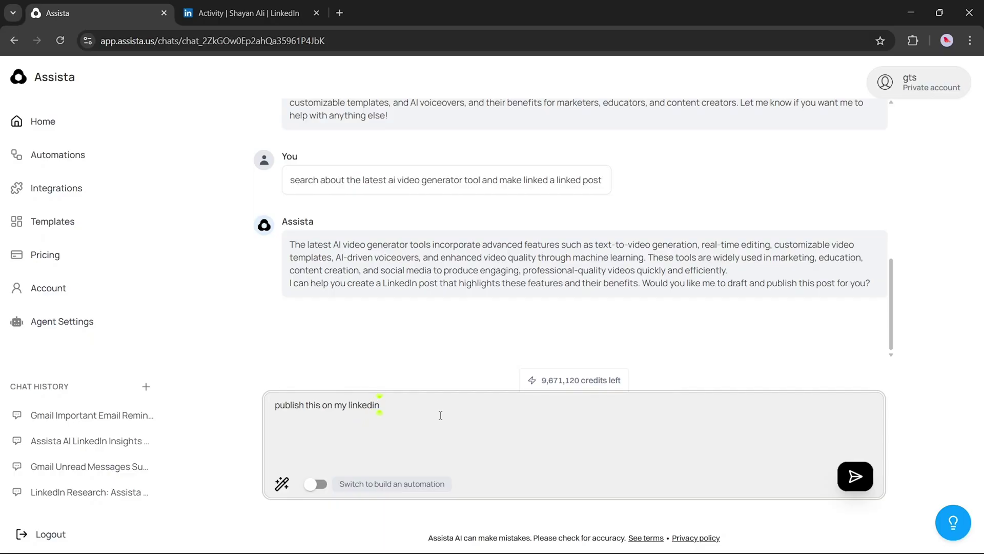
key(Return)
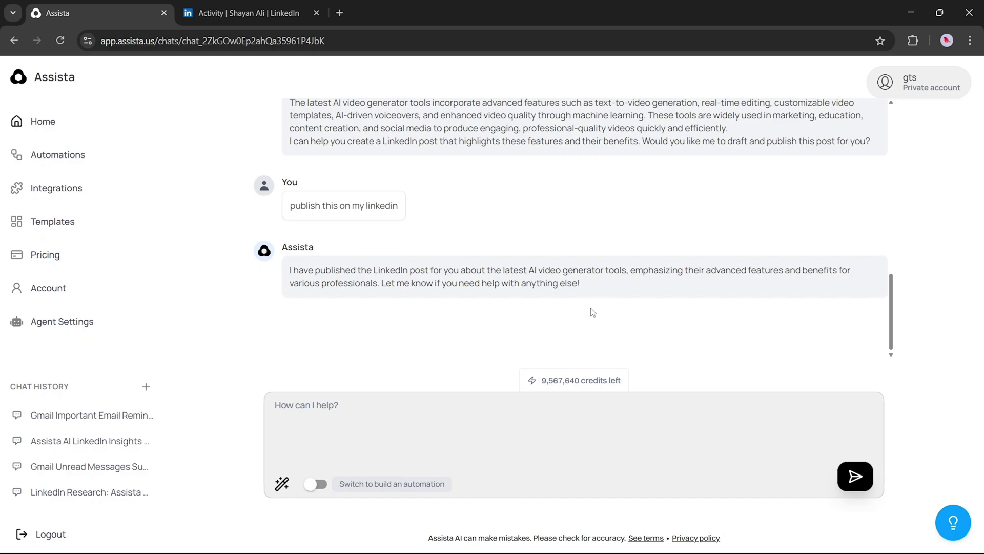
key(ctrl+Tab)
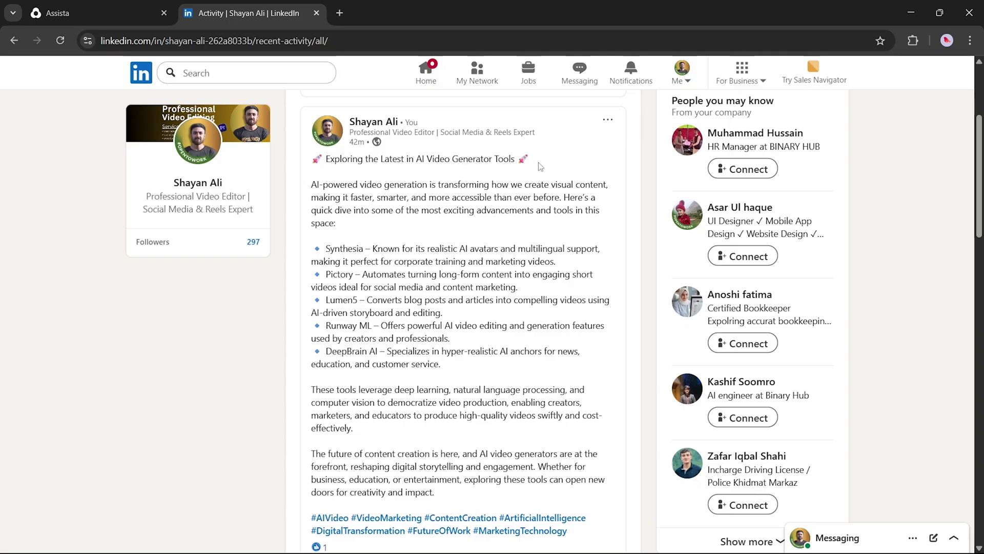
Review the published AI video generator post in the LinkedIn activity feed
scroll(541, 167, down, 1)
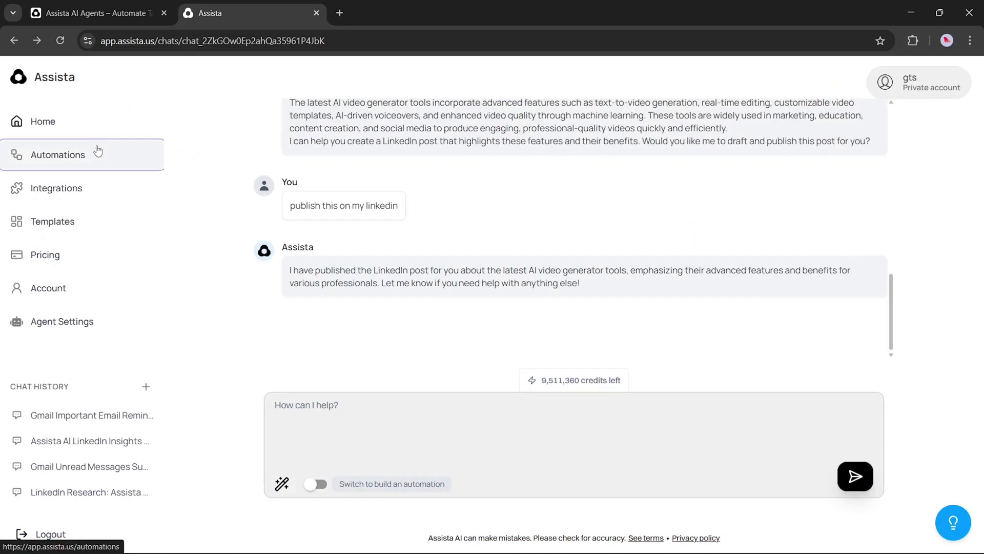
Start a new automation from the Automations page to get the blank creation form
click(98, 152)
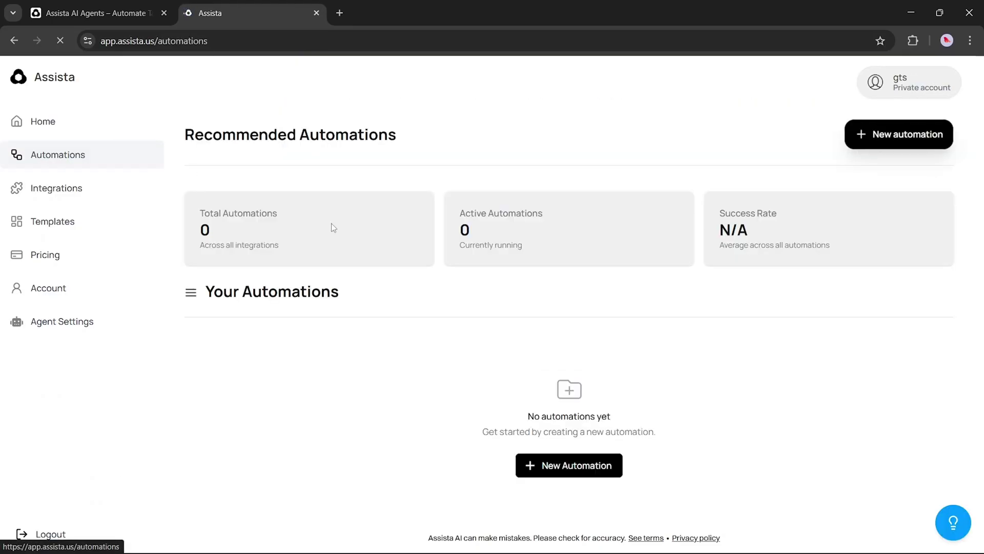
click(523, 478)
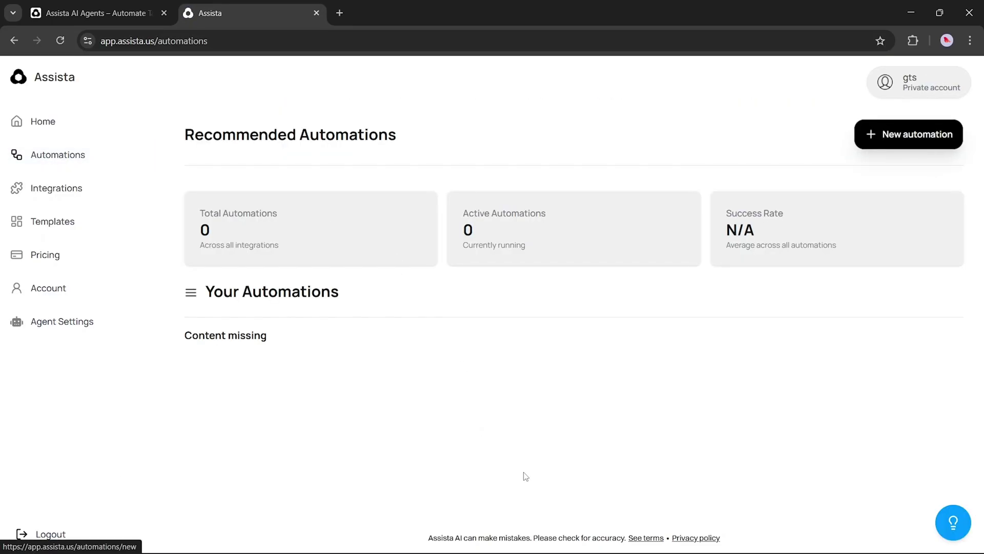
click(872, 134)
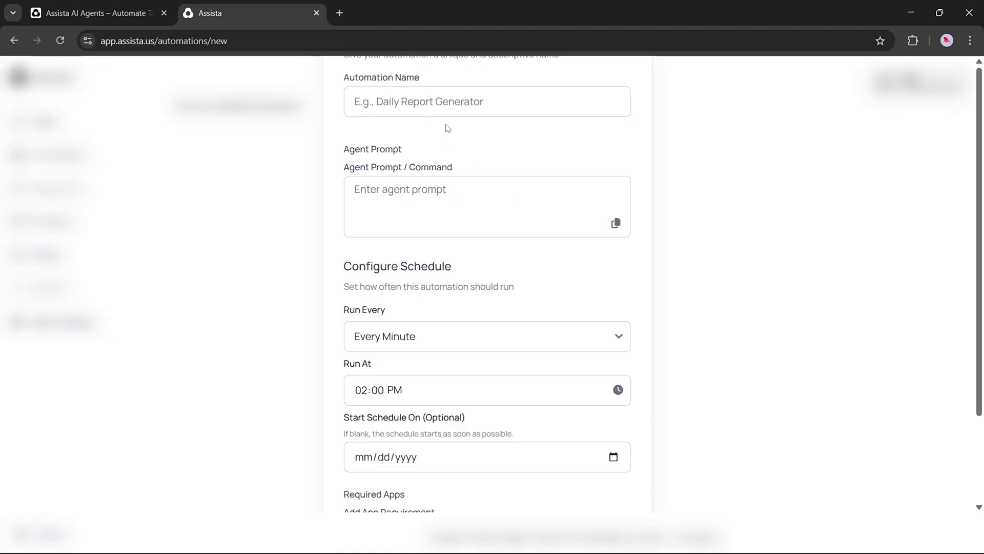
Name the automation 'daoly linkedin post' and paste in the prepared agent prompt
scroll(446, 128, down, 1)
scroll(441, 118, up, 1)
click(433, 106)
text(daoly lin)
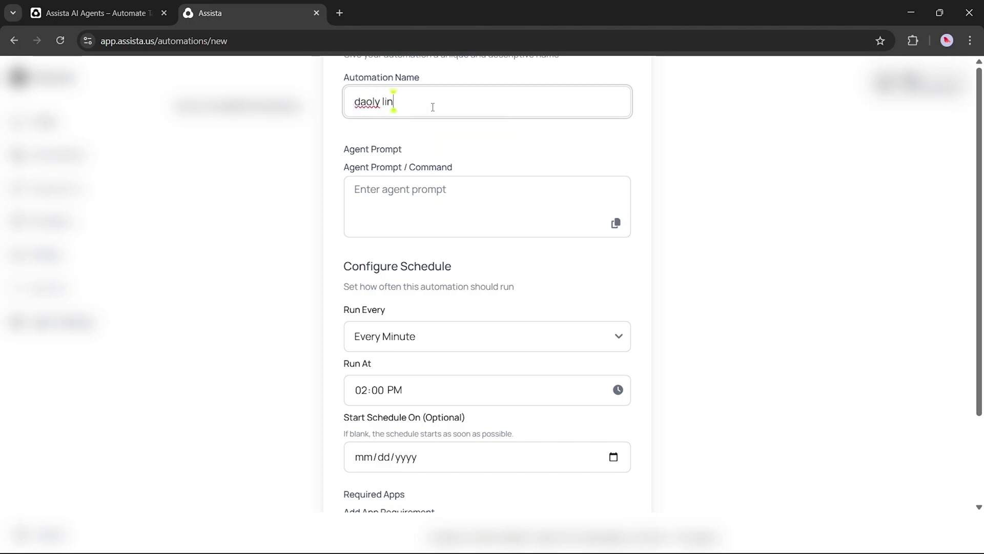
text(kedin post)
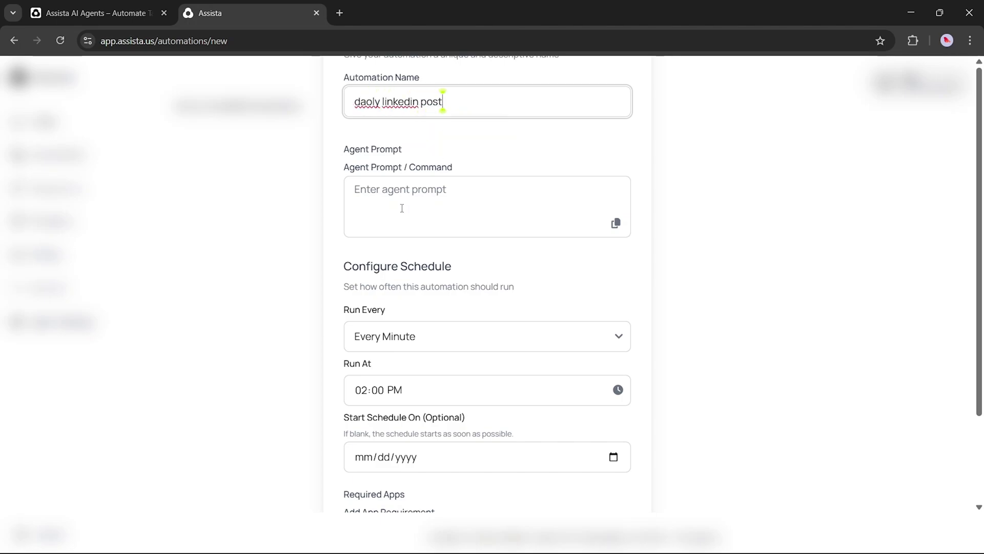
click(401, 207)
text(search about the latest ai video generator tool and make linked a linked post)
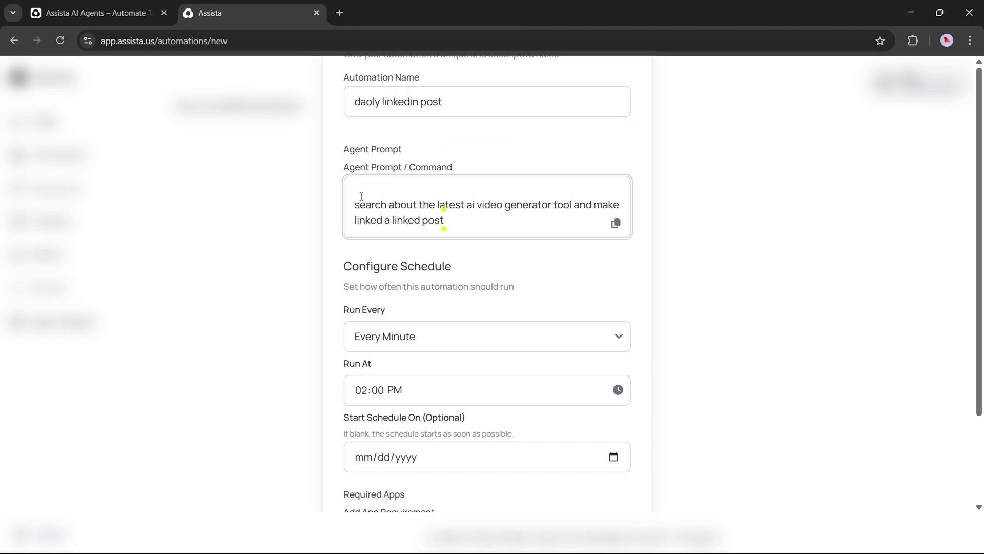
click(360, 195)
key(BackSpace)
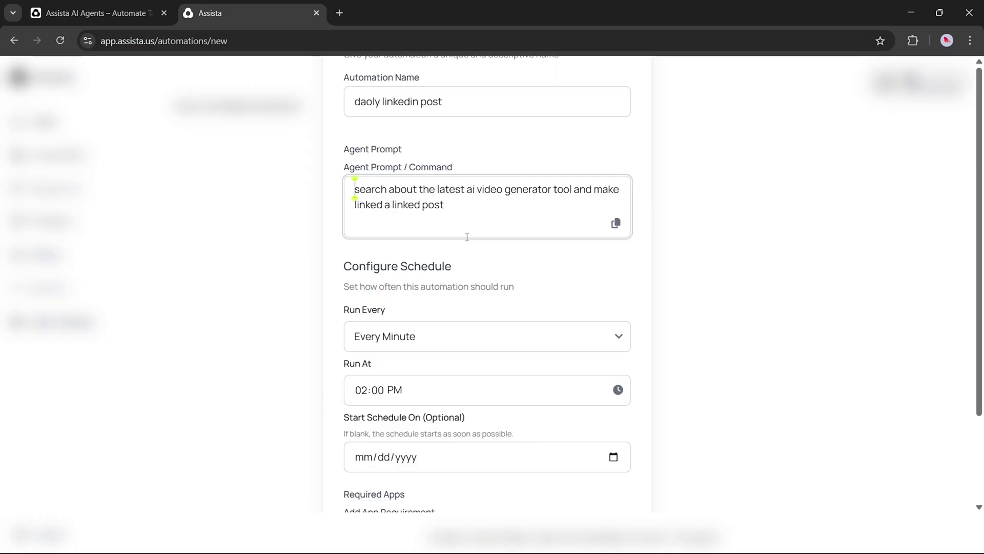
Schedule it to run Daily starting June 12, 2025
key(Tab)
key(d)
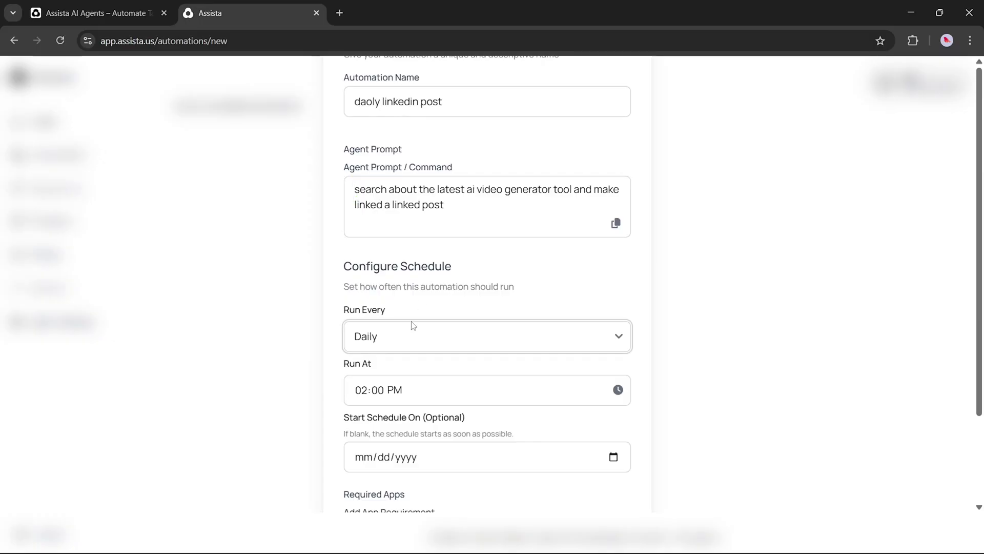
click(413, 336)
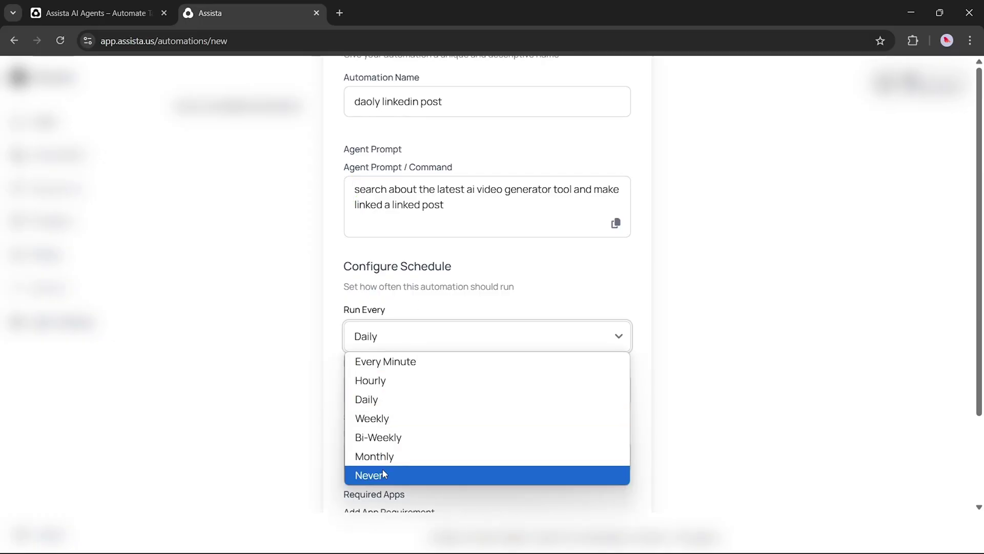
click(373, 405)
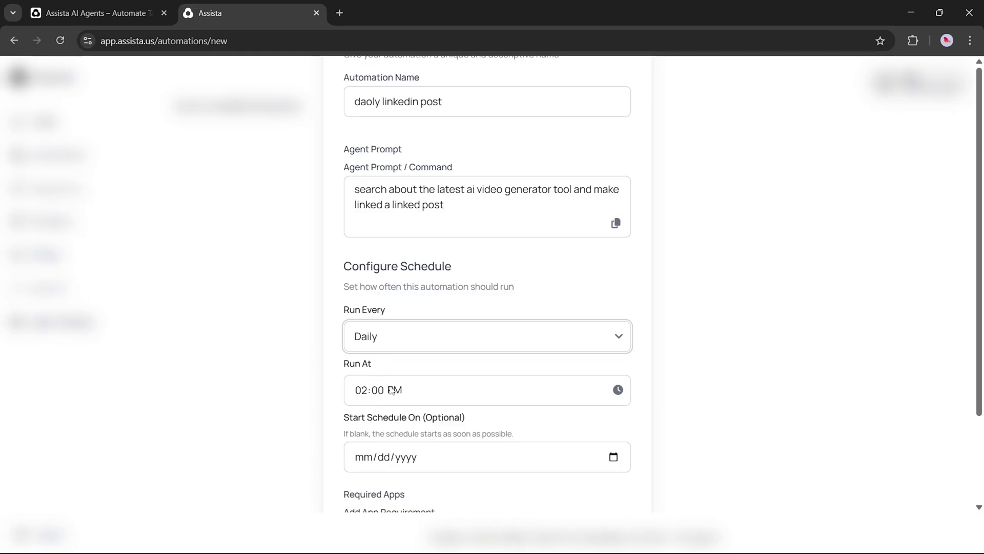
click(619, 390)
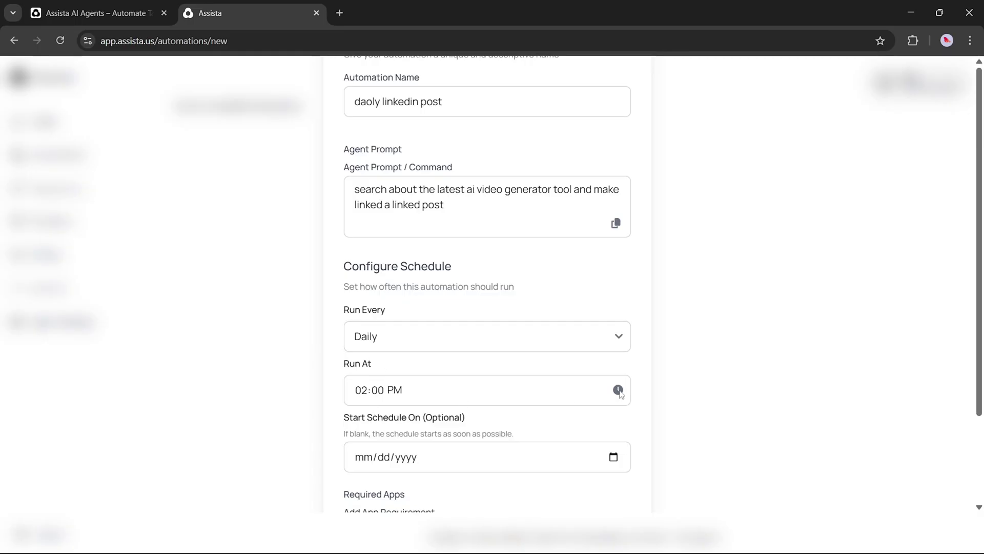
scroll(616, 393, down, 1)
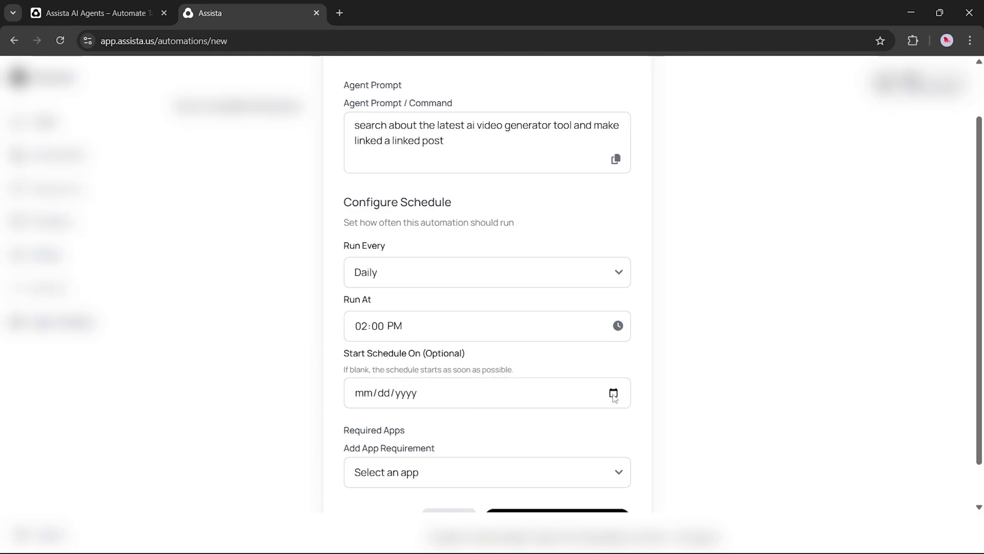
click(613, 393)
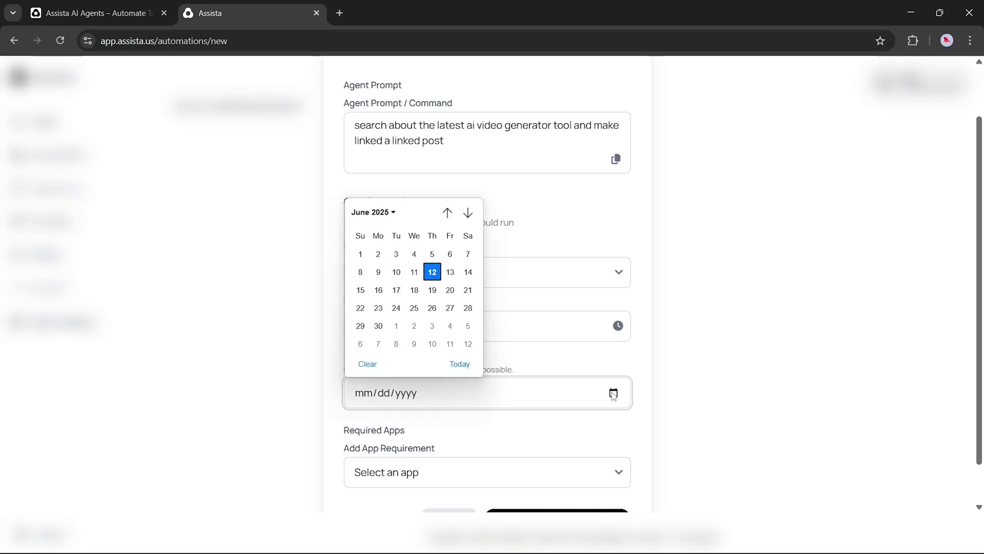
click(432, 272)
Add Linkedin as a required app for the automation
scroll(469, 366, down, 1)
click(446, 424)
scroll(445, 402, down, 1)
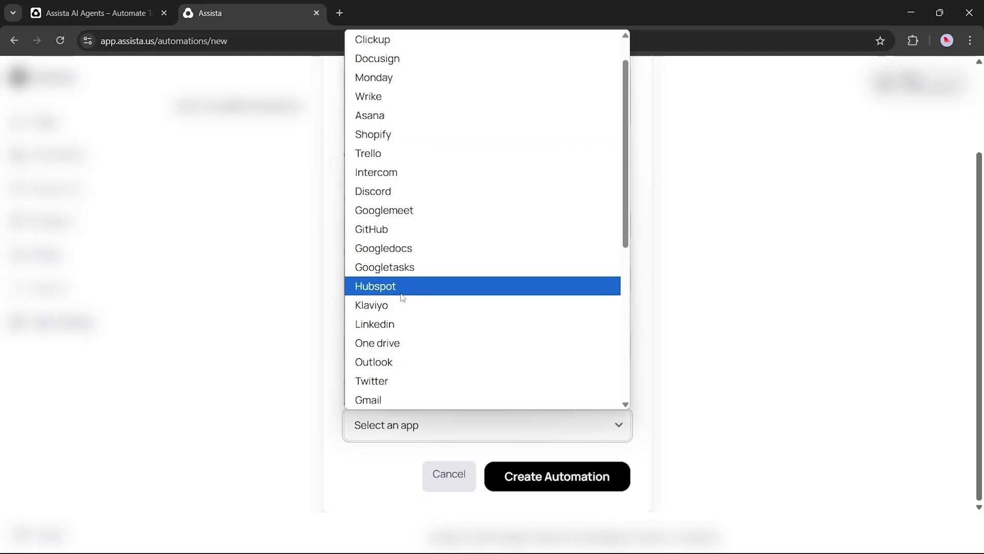
click(395, 323)
Create the 'daoly linkedin post' automation so it appears under Your Automations
scroll(495, 418, down, 1)
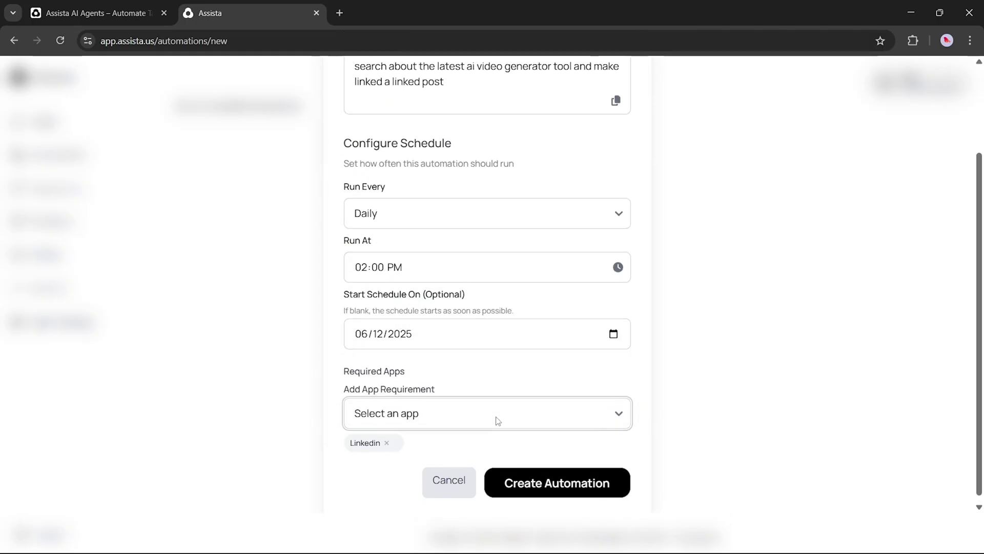
click(564, 474)
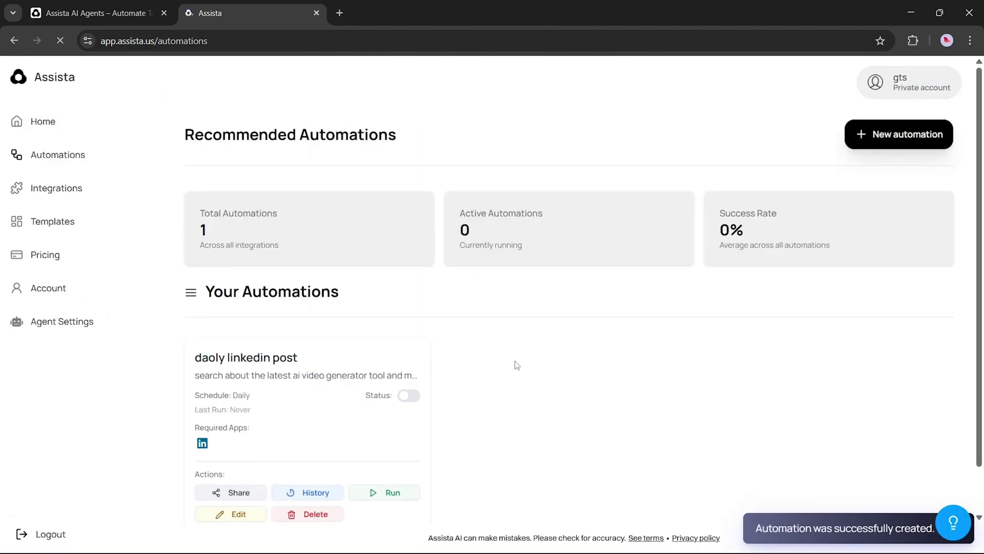
scroll(514, 365, down, 1)
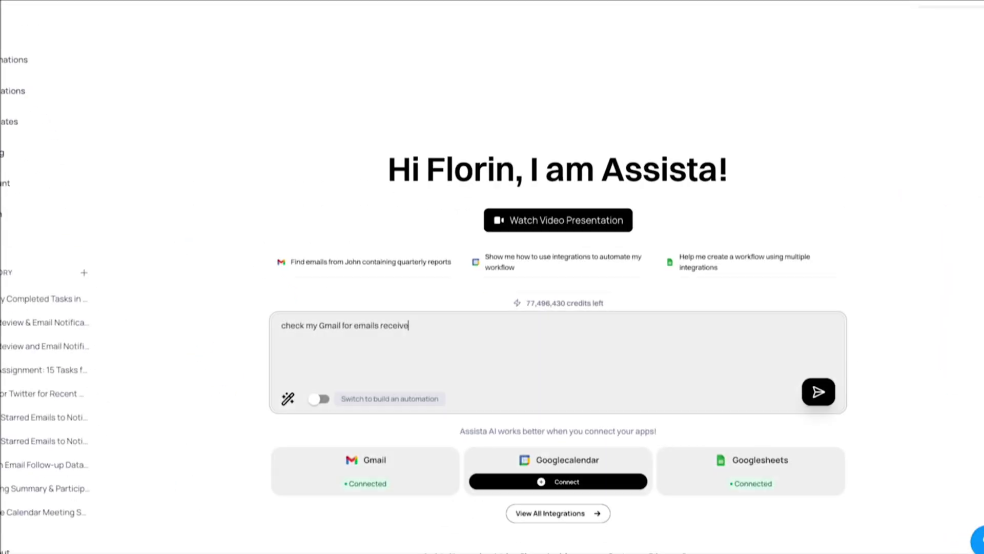
Ask Assista to summarize the Gmail emails from the past 24 hours that went unanswered
text(in the)
text(past)
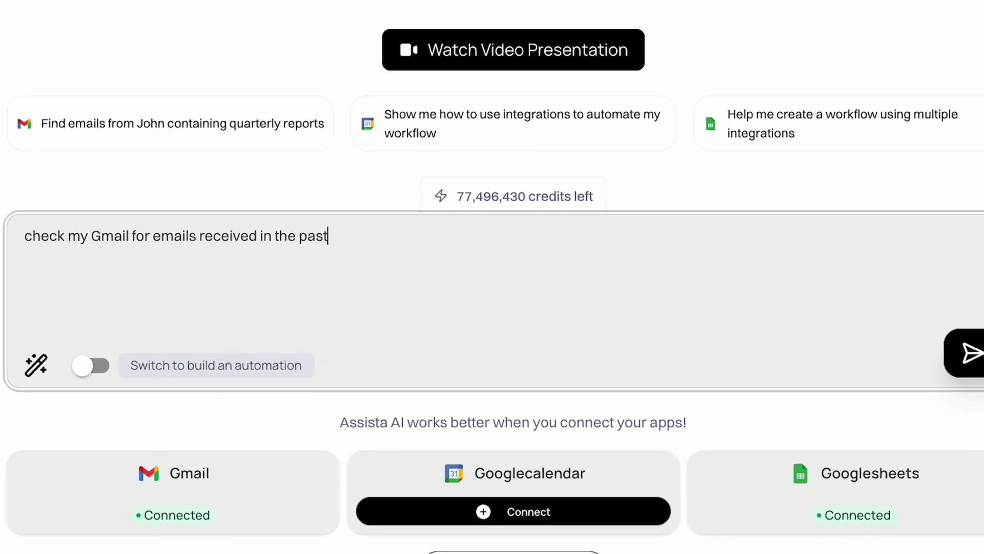
text( 24 hours and make a s)
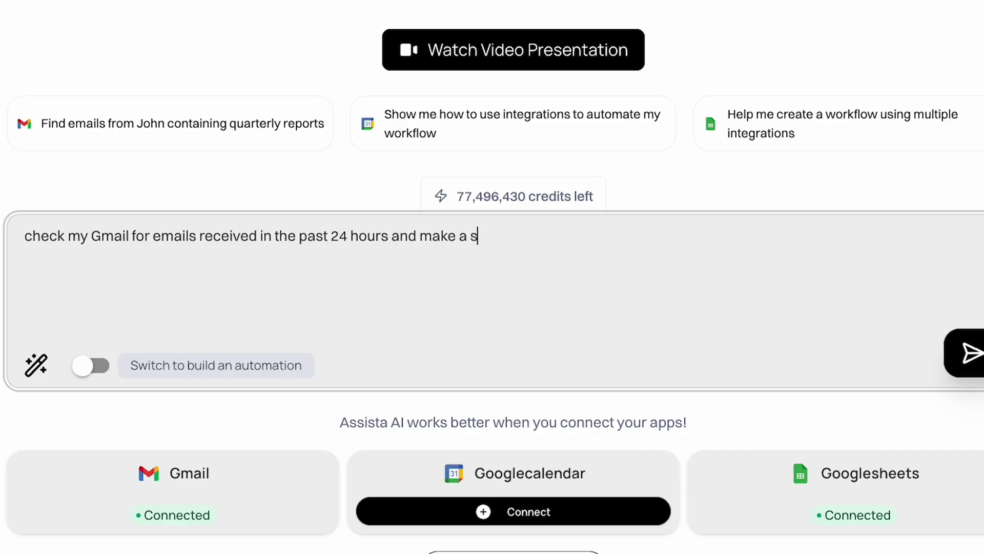
text(ummary of the)
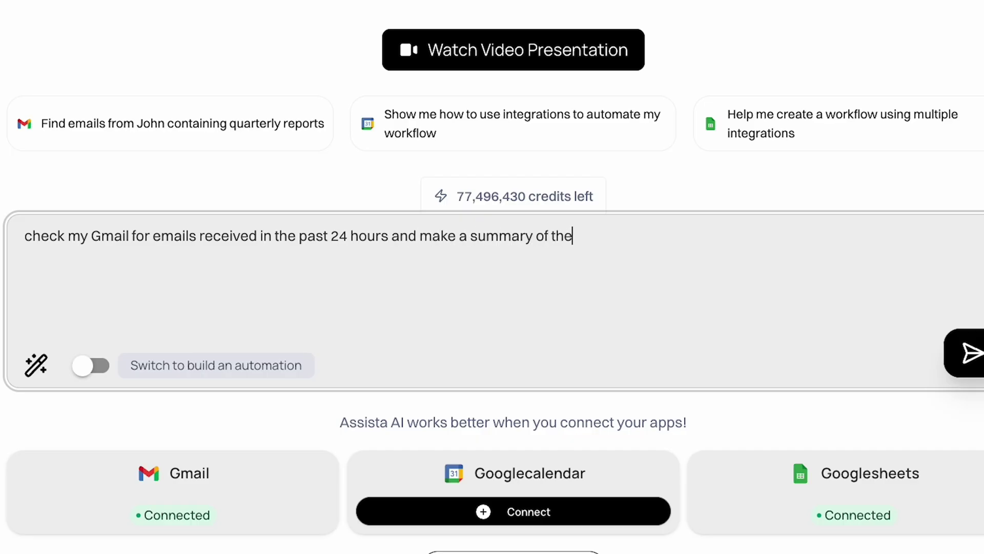
text( ones I didn't respond to)
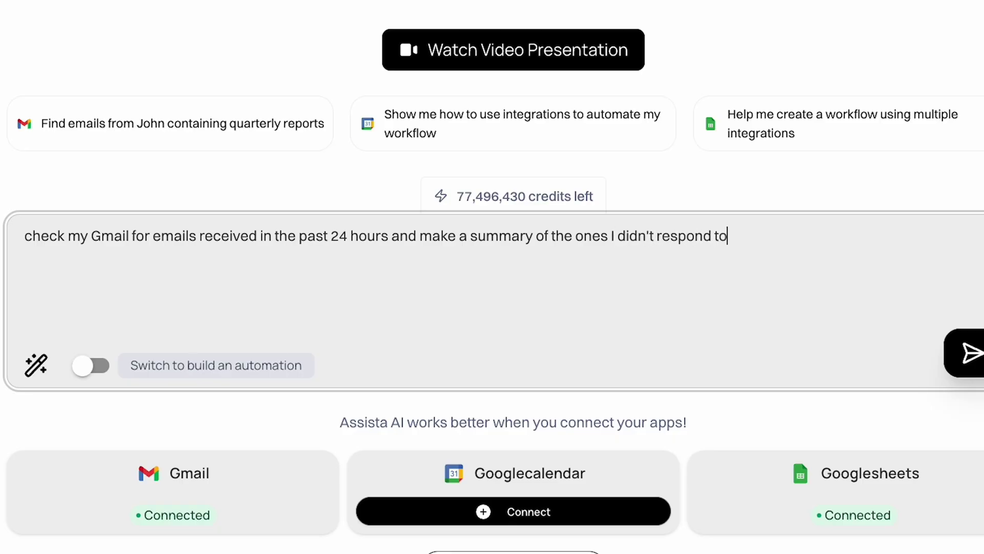
key(Return)
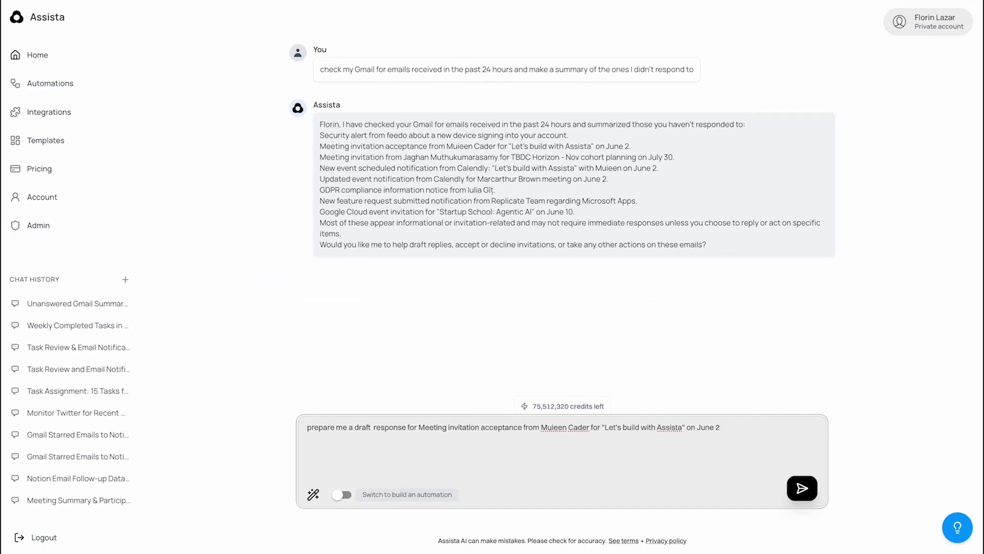
Draft a reply to the meeting email saying missing Friday is fine and feedback comes next week
text(and communicat)
key(Return)
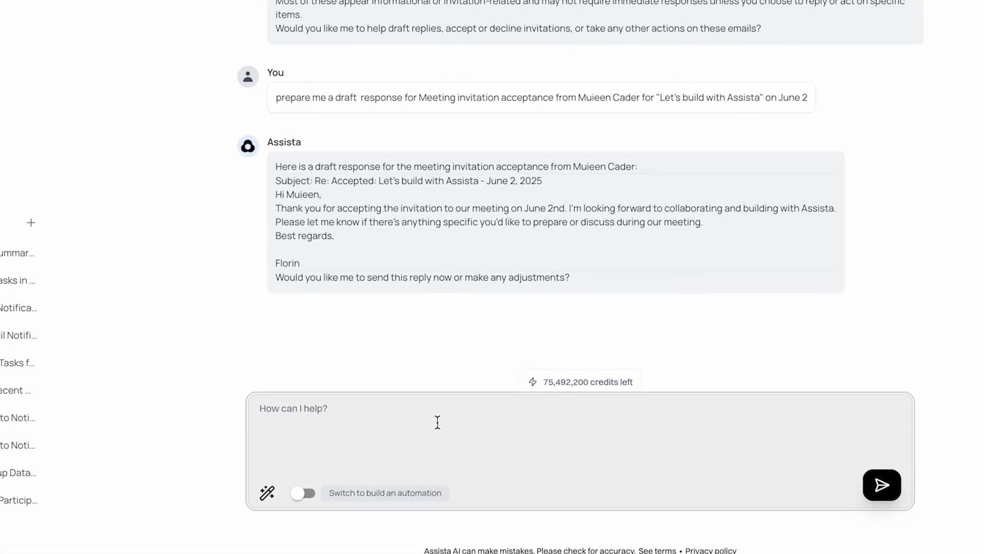
text(adjust it. t)
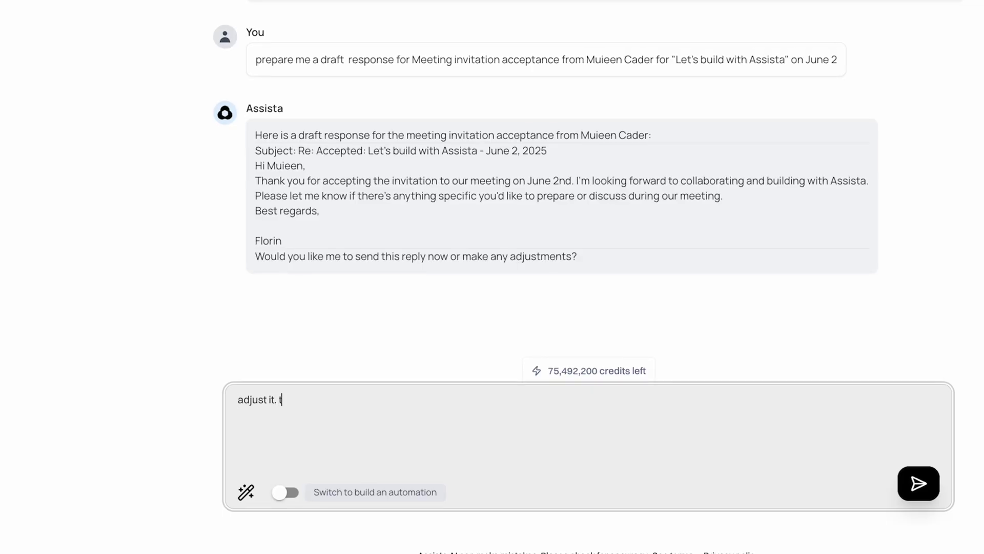
text(ell that it's fine we didn't meet on )
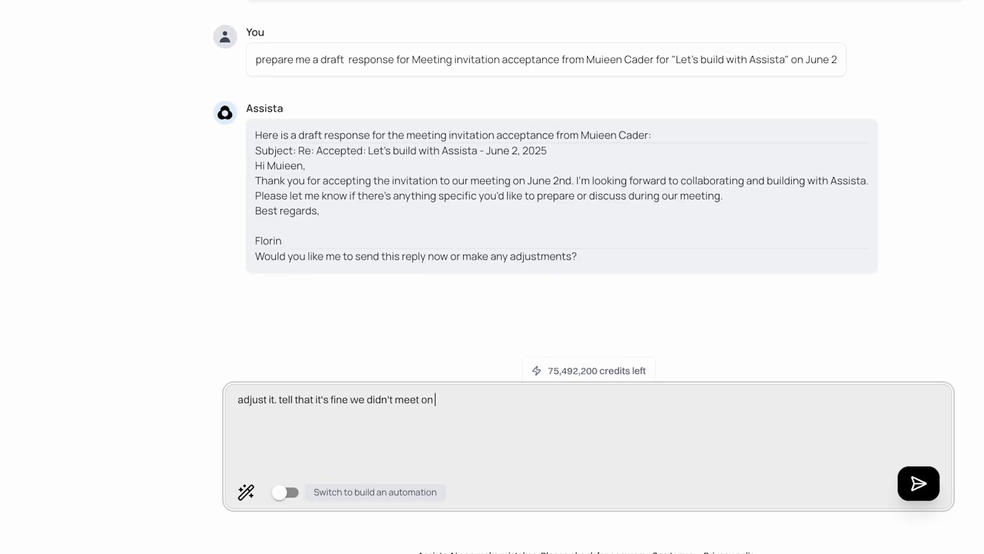
text(Friday and I can;t wait to listen hi)
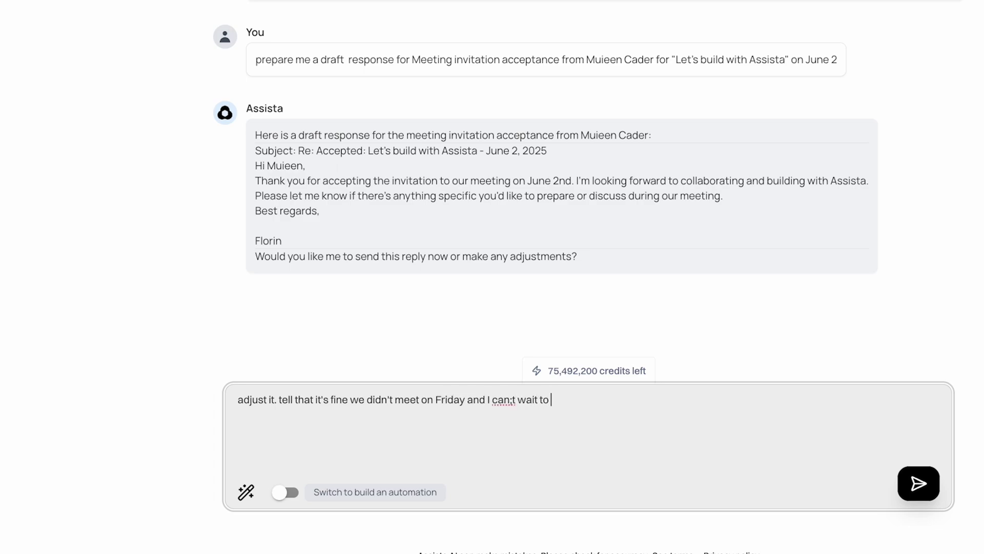
key(BackSpace)
key(BackSpace)
text(the feedback.)
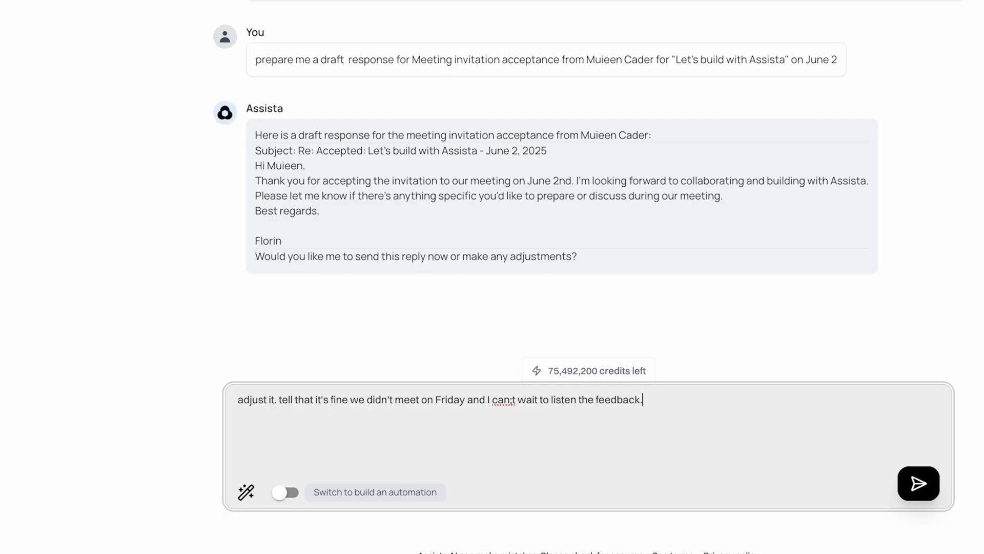
text(next week.)
key(Return)
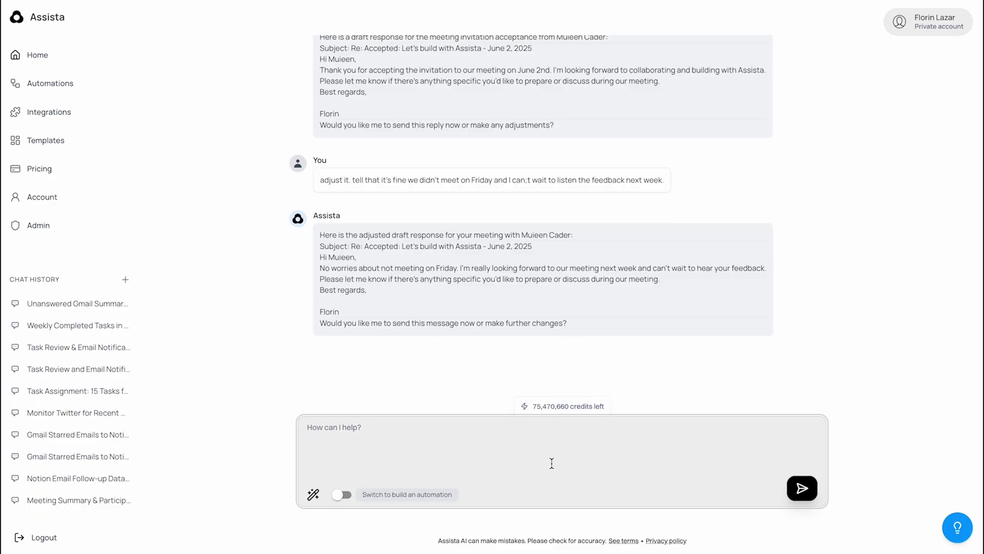
Send the email as the reply and start a Notion database check with the pasted link
text(send this email as a response)
key(Return)
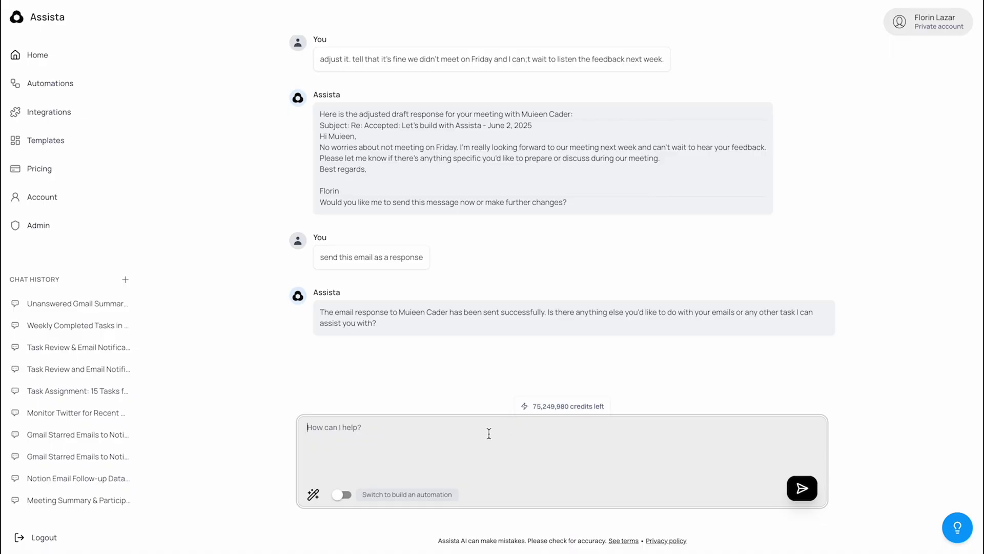
text(check this databa)
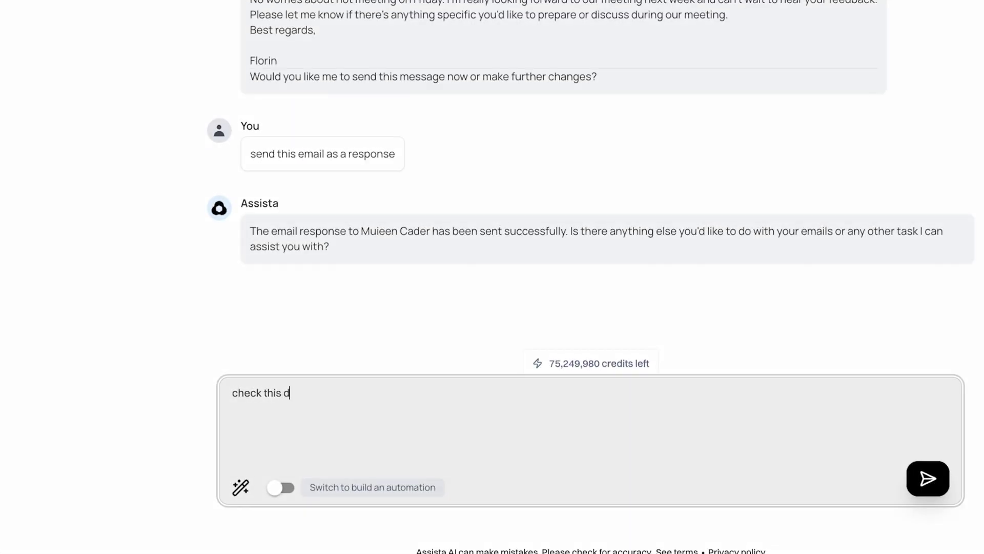
text(se on notion)
Ask Assista for tasks due next week, then have both weekly call tasks marked completed
text(and list)
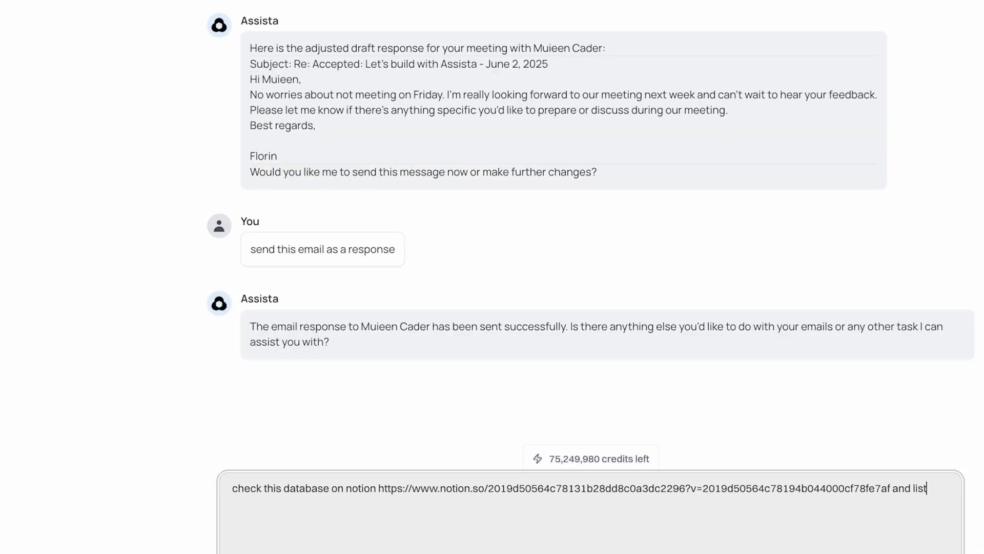
text(y the tasks with a due date nex)
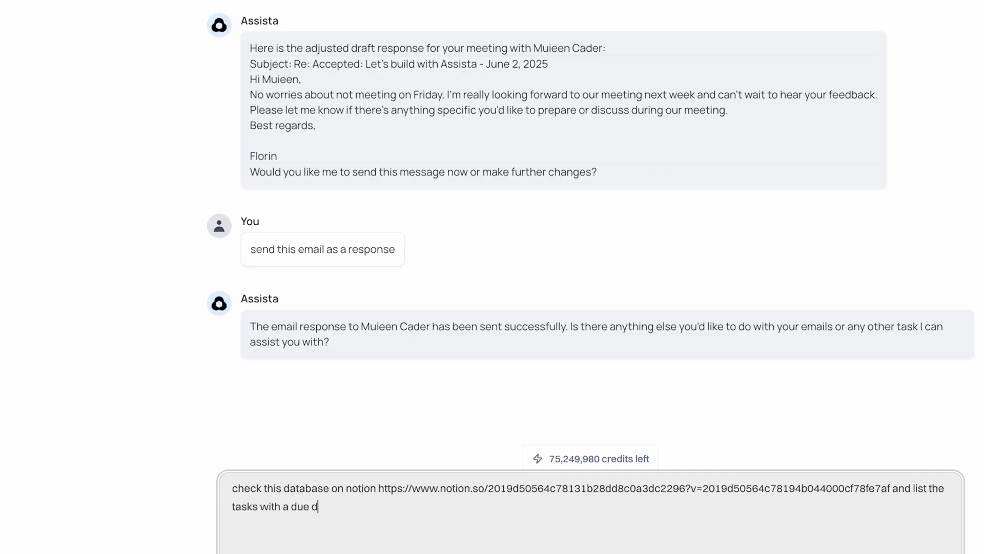
text(t week)
key(Return)
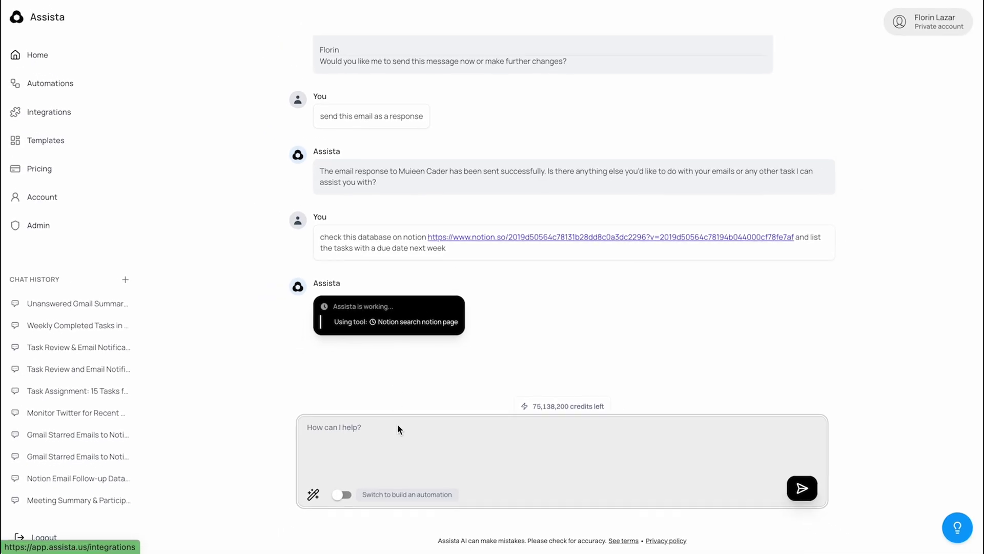
text(this are tasks for this week. list the)
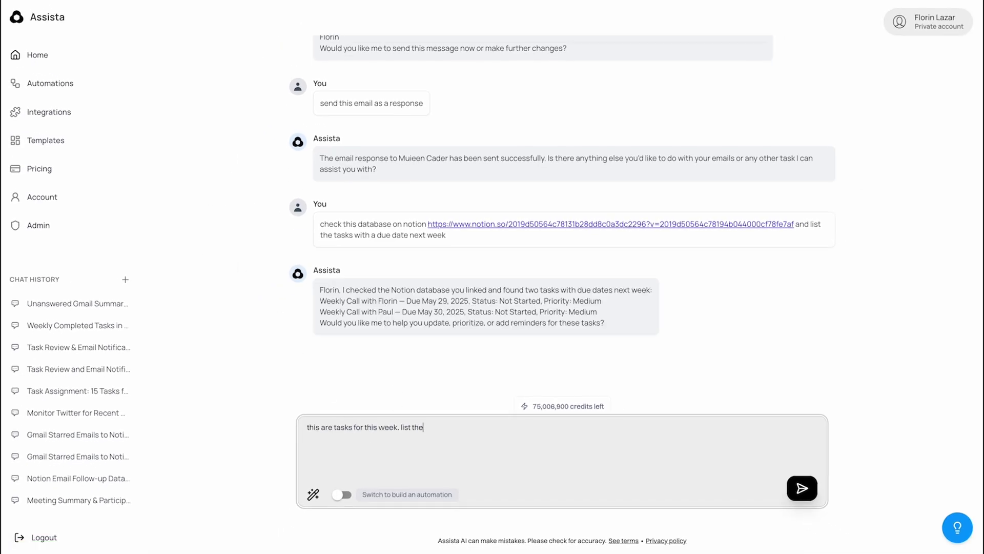
text( tasks with a due date next week.)
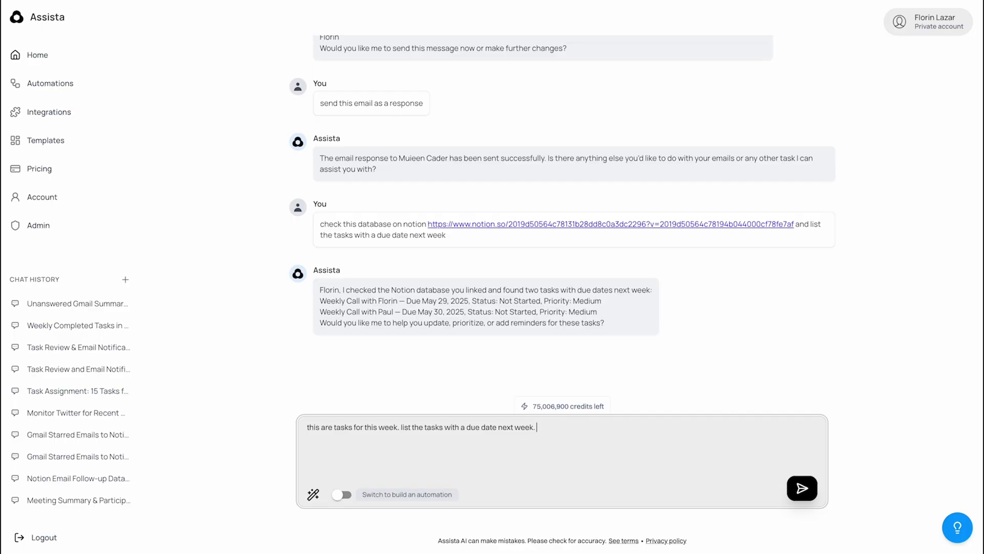
text(mark these 2 tasks as completed)
key(Return)
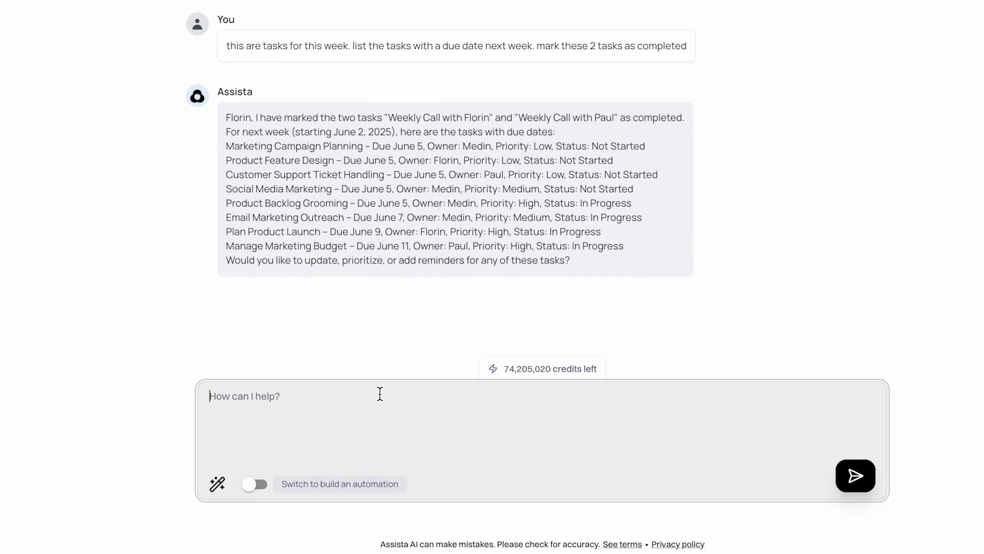
Ask for the high-priority Notion tasks, then drop May ones to keep the four due in June
text(make a list of th)
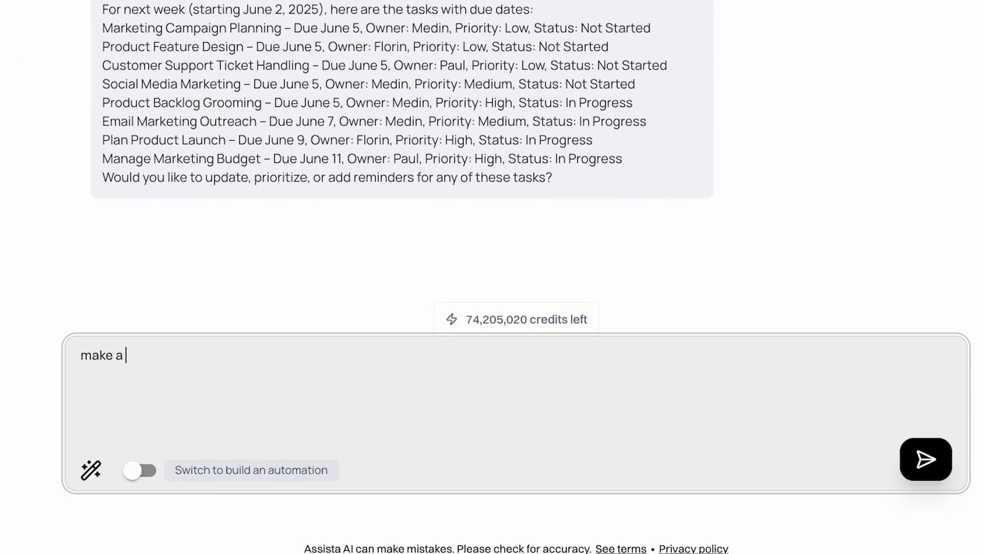
text(e )
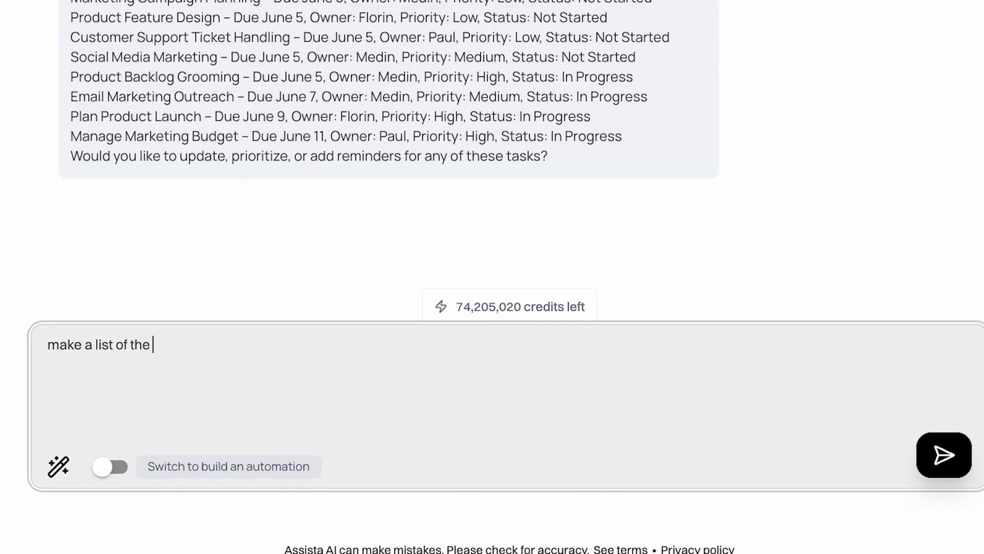
text(tasks with prior)
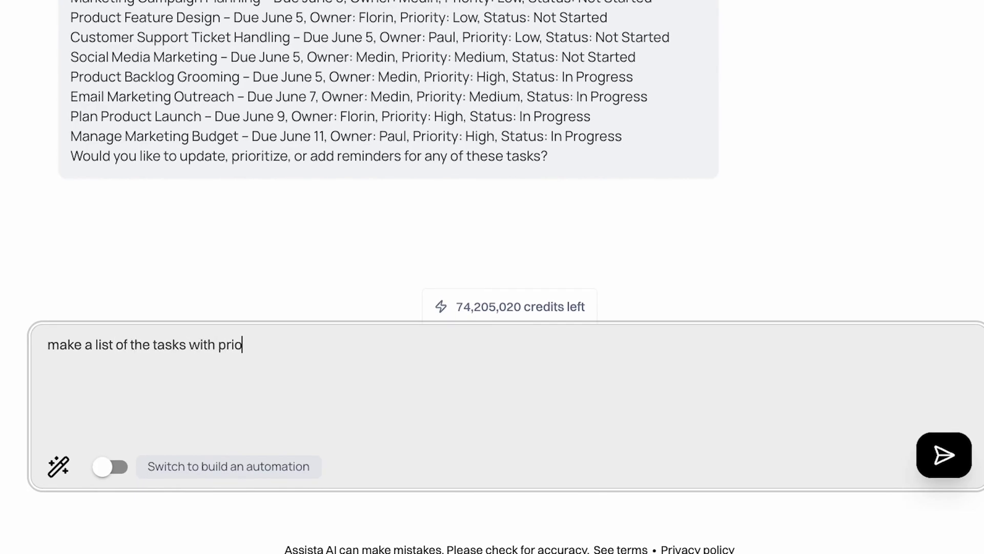
text(ity high)
key(Return)
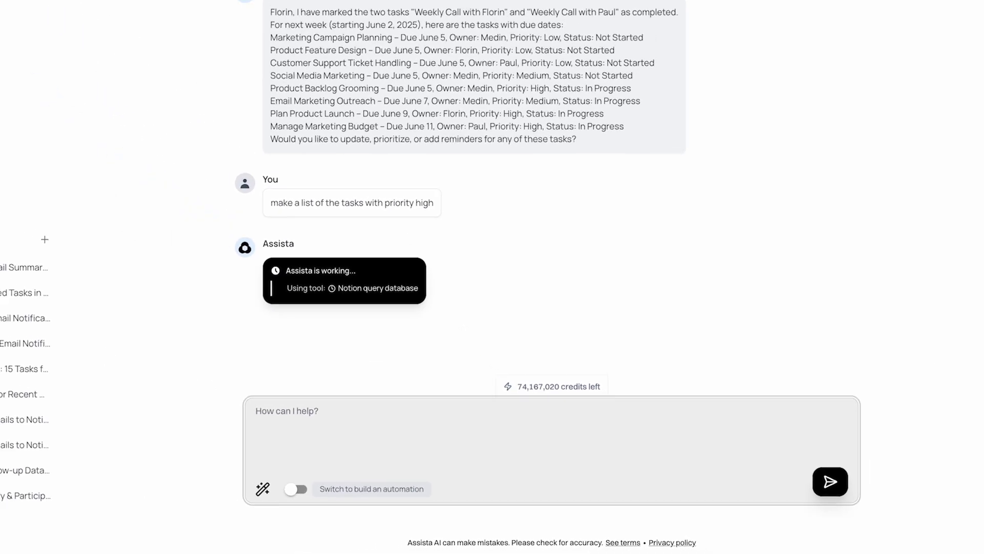
text(from)
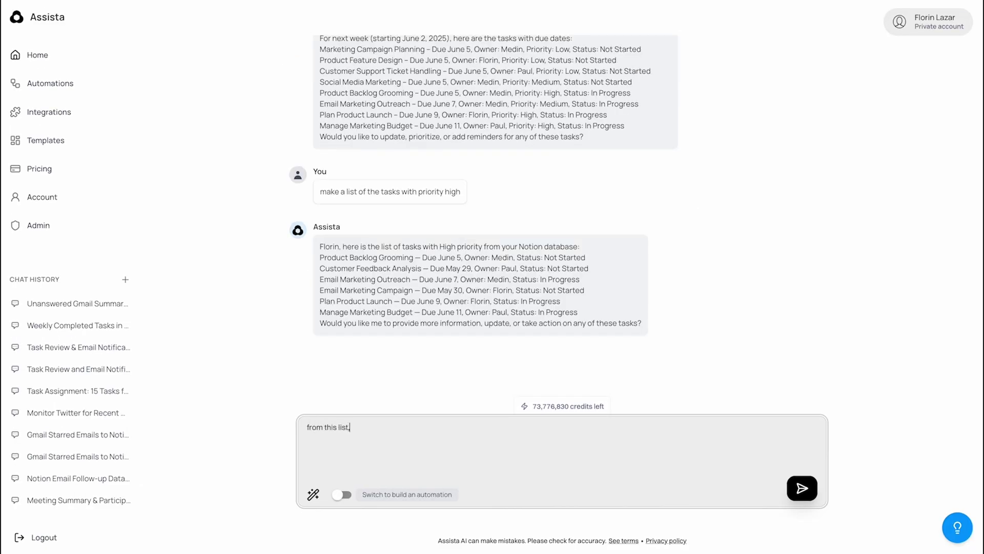
text( this list, eliminate the tasks for may)
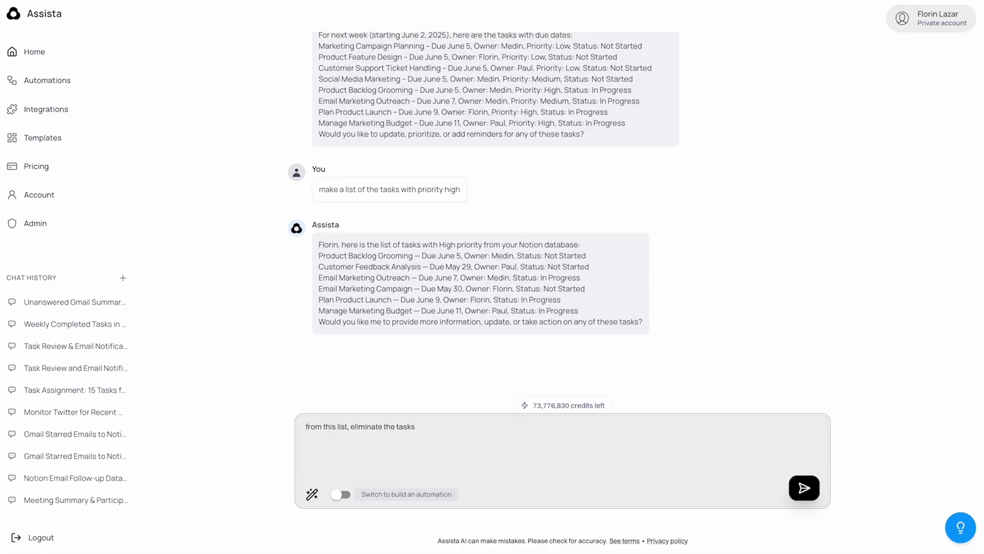
text( and focus)
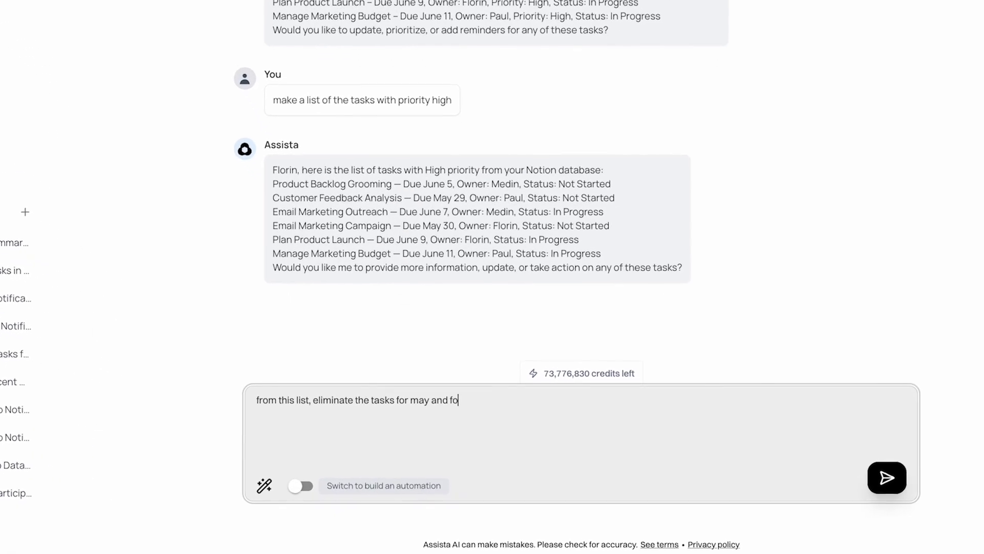
text( j)
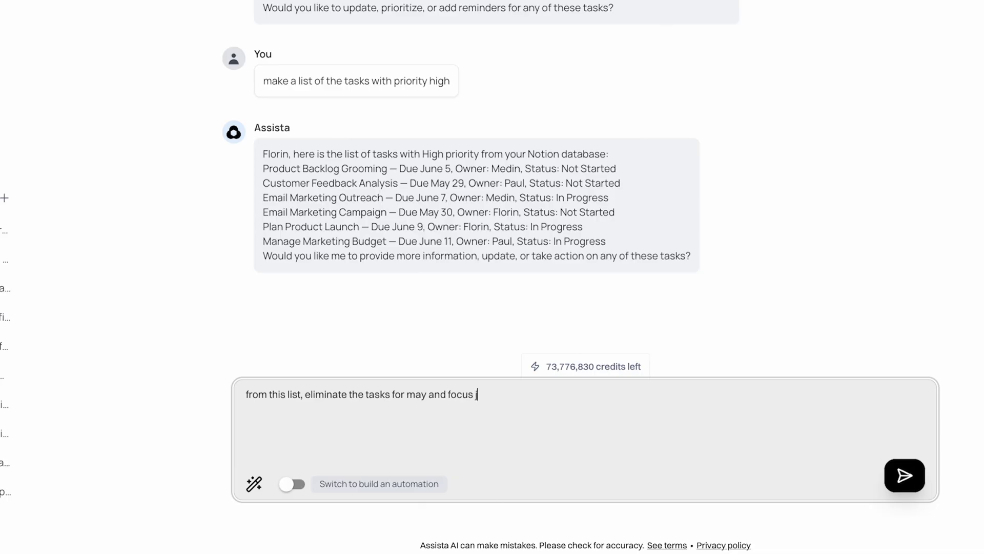
text(ust on the ones with a due date)
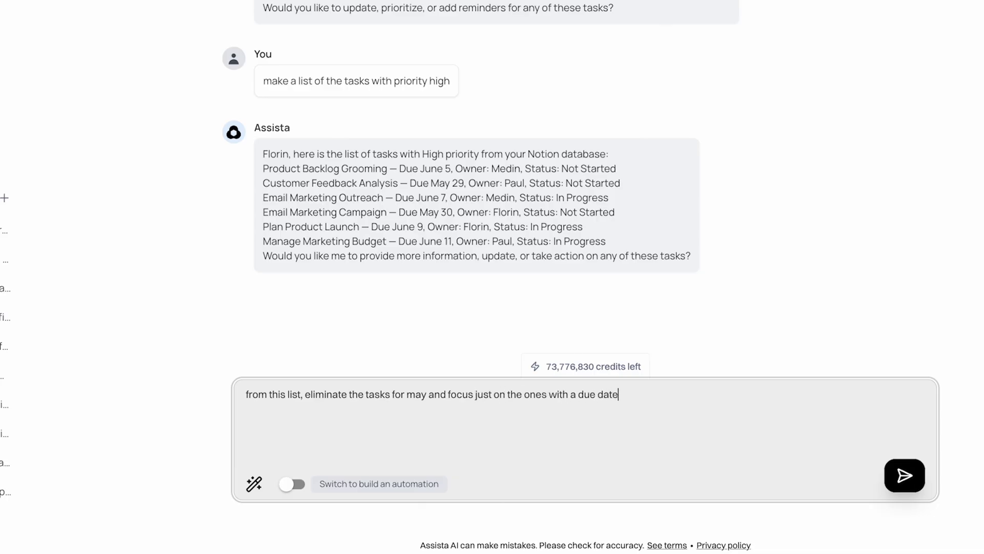
text( in june)
key(Return)
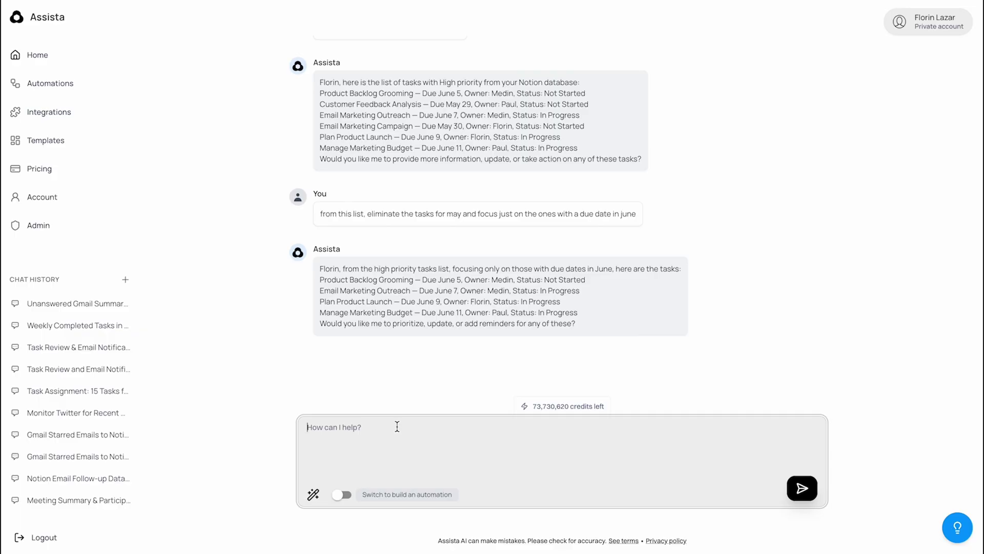
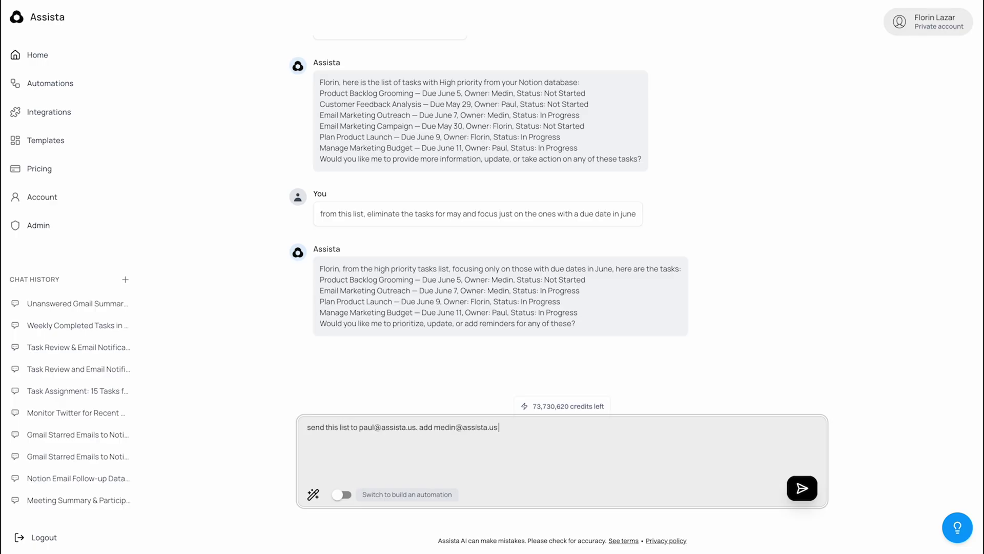
Ask Assista to email the June list to one colleague, CC another, with subject 'Assista focus for next month'
text( in CC. subject of the email shoul)
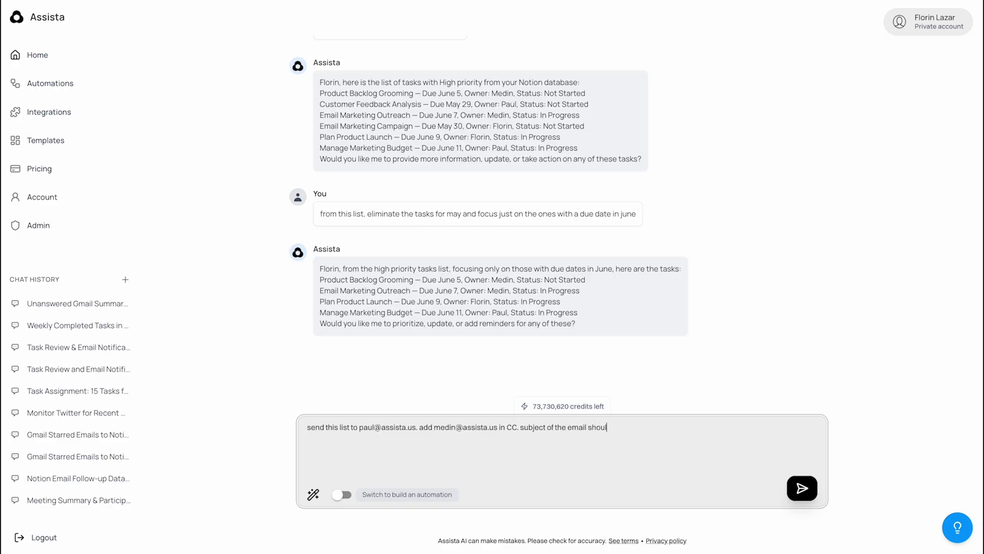
text(d be: "Assista focus for next month)
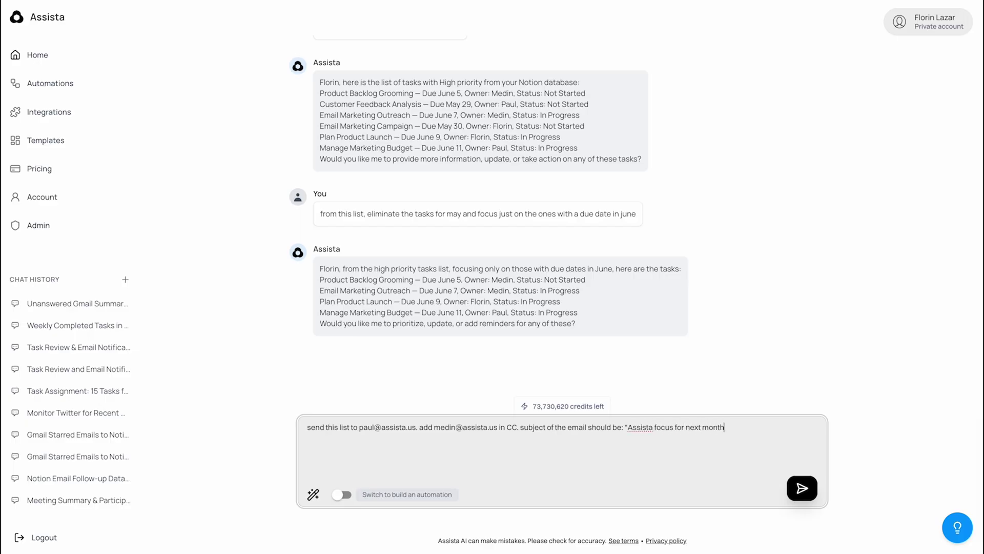
text(")
key(Return)
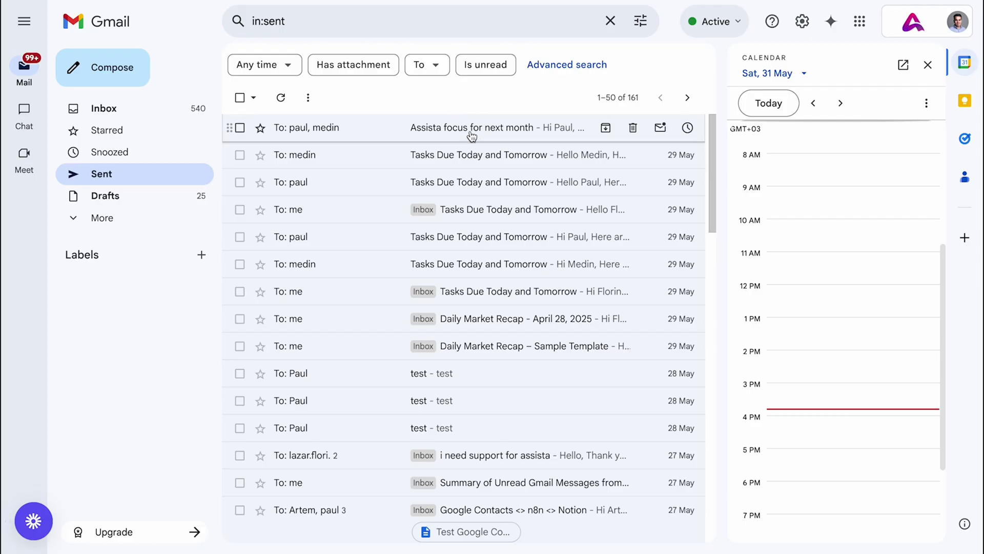
Open the sent 'Assista focus for next month' email and check its To and CC recipients
click(444, 126)
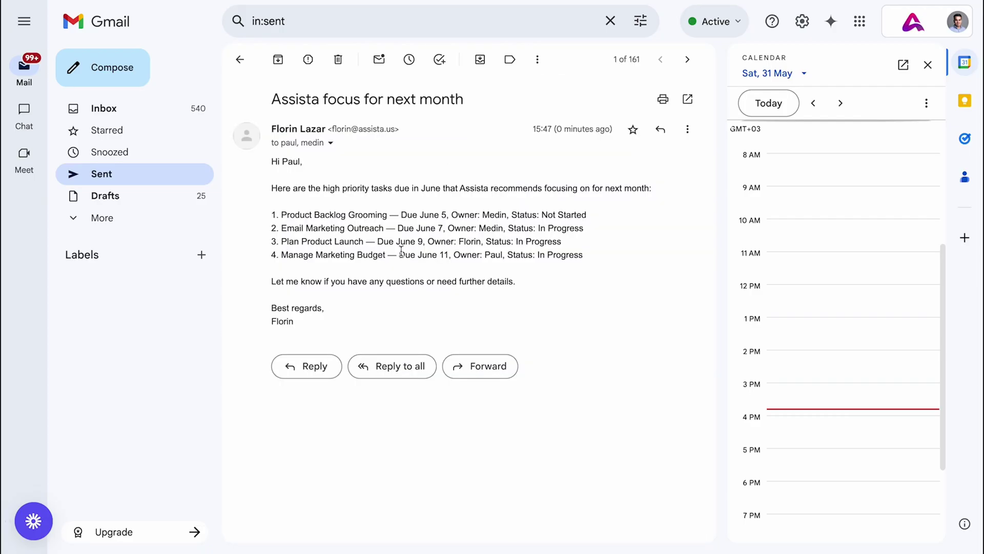
click(331, 143)
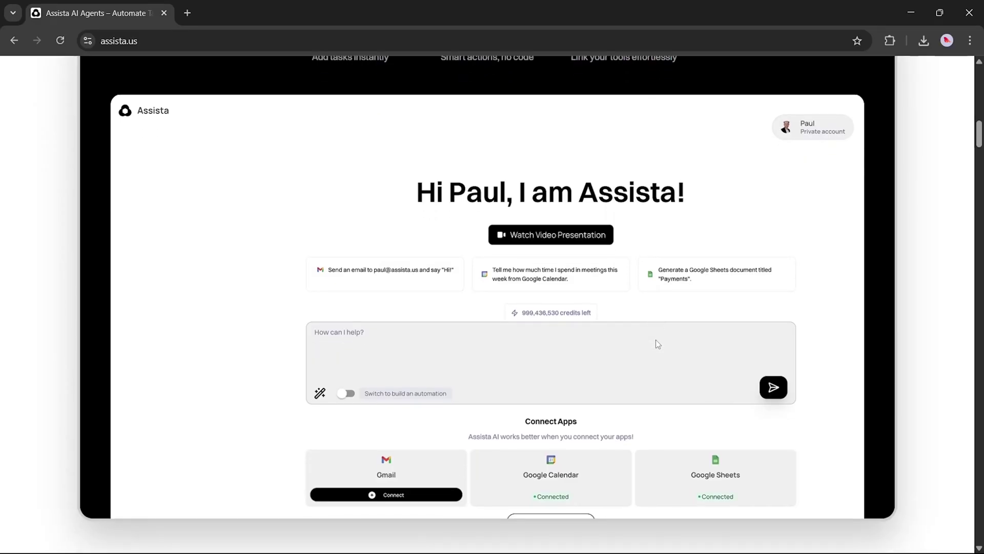
scroll(656, 339, down, 2)
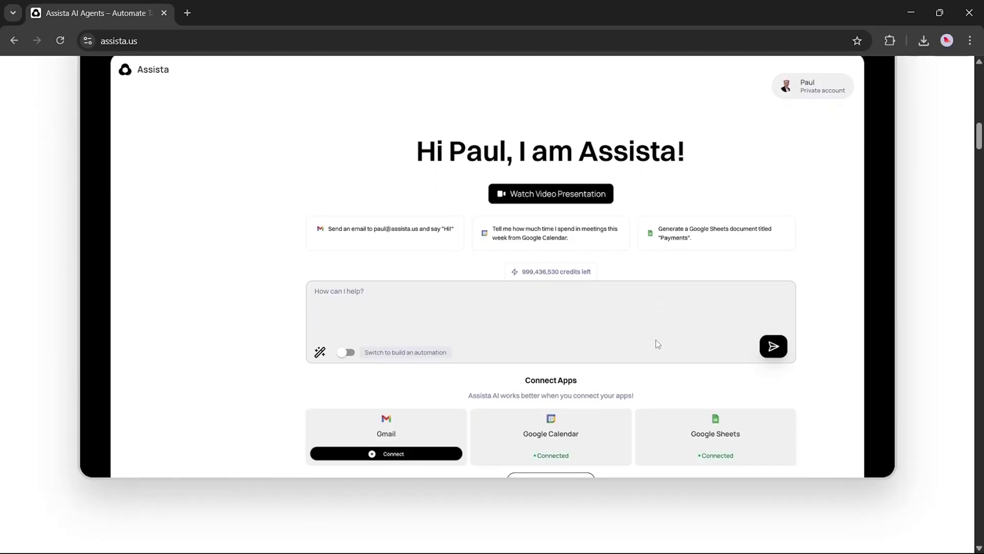
Scroll the assista.us homepage down to the 'Turn Busywork into Done Work Instantly' section
scroll(658, 344, down, 4)
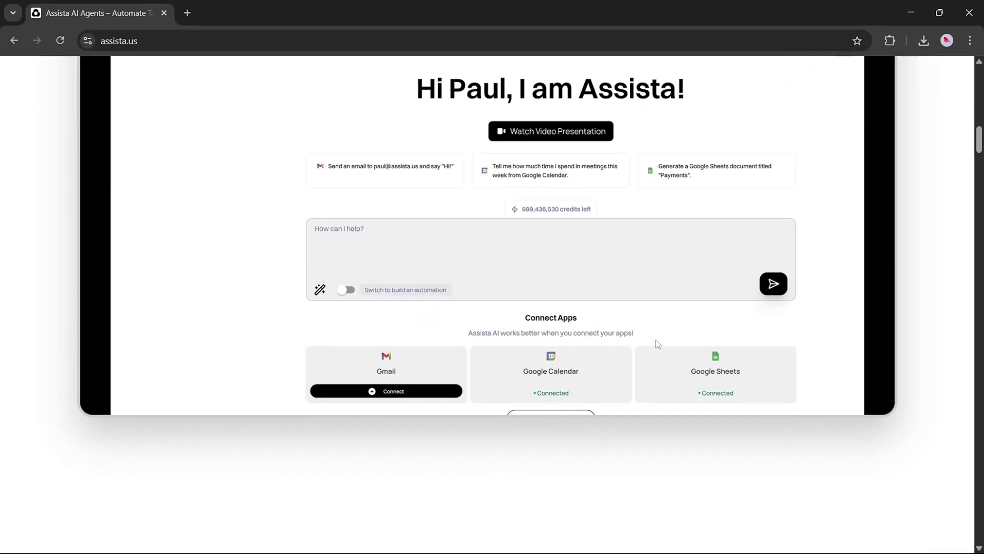
scroll(658, 343, down, 3)
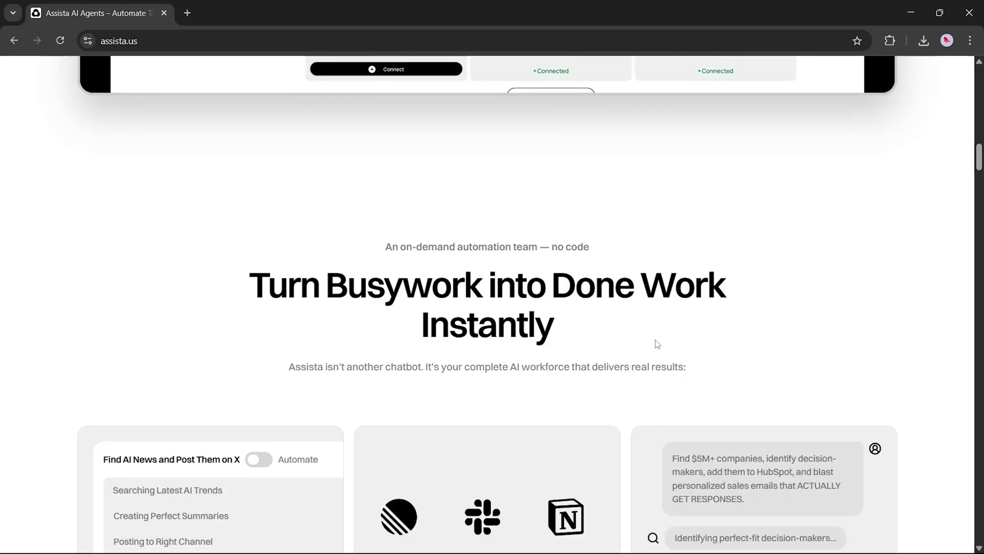
scroll(657, 342, down, 2)
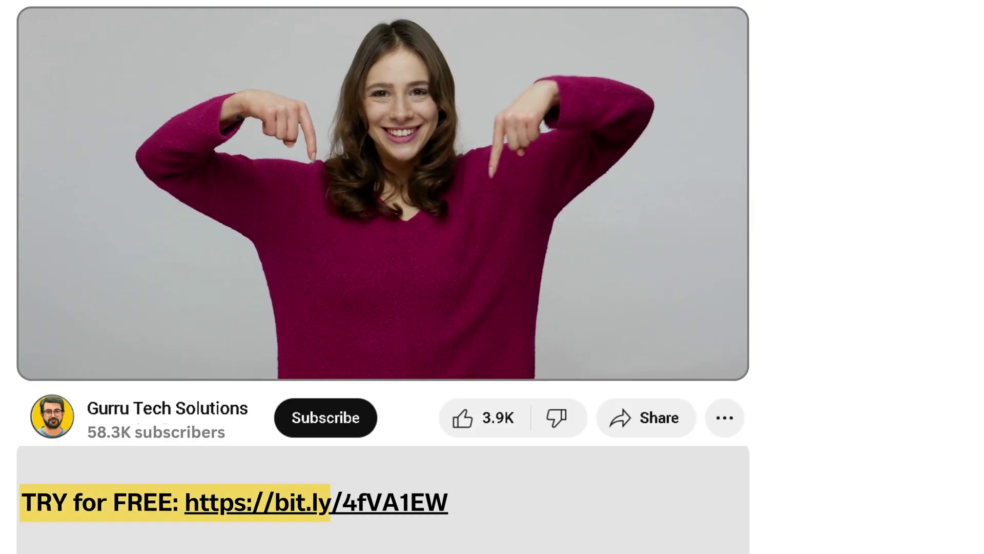